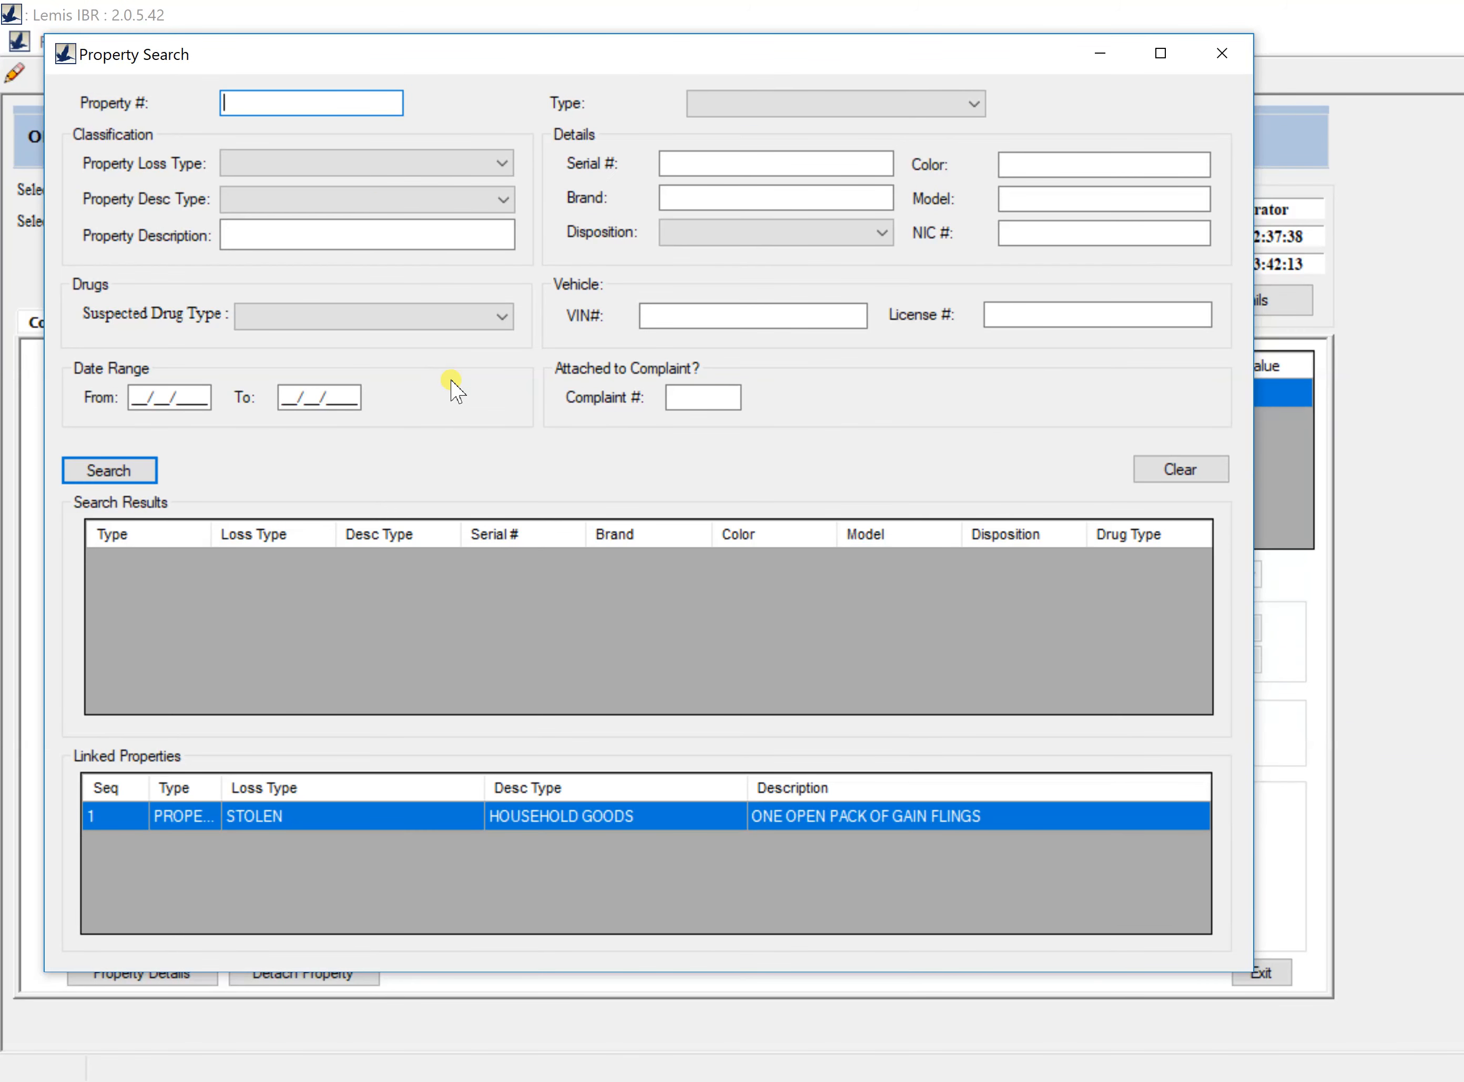
Step: Run a property search with no criteria and scroll through all the listed records
click(143, 475)
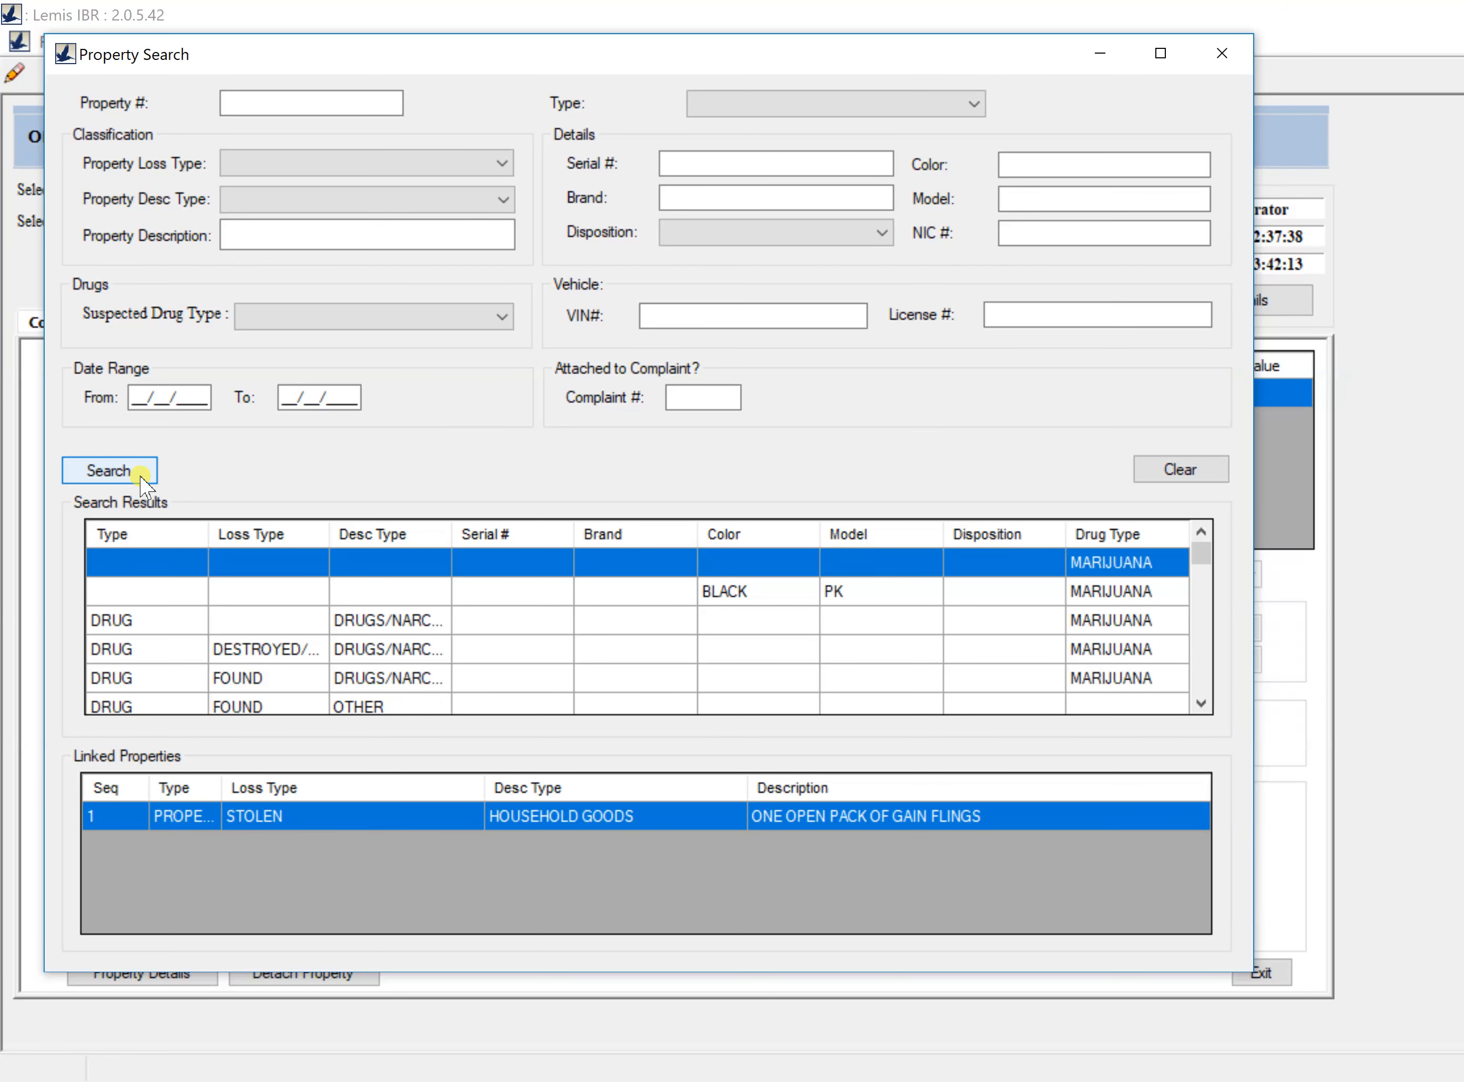
scroll(269, 629, down, 3)
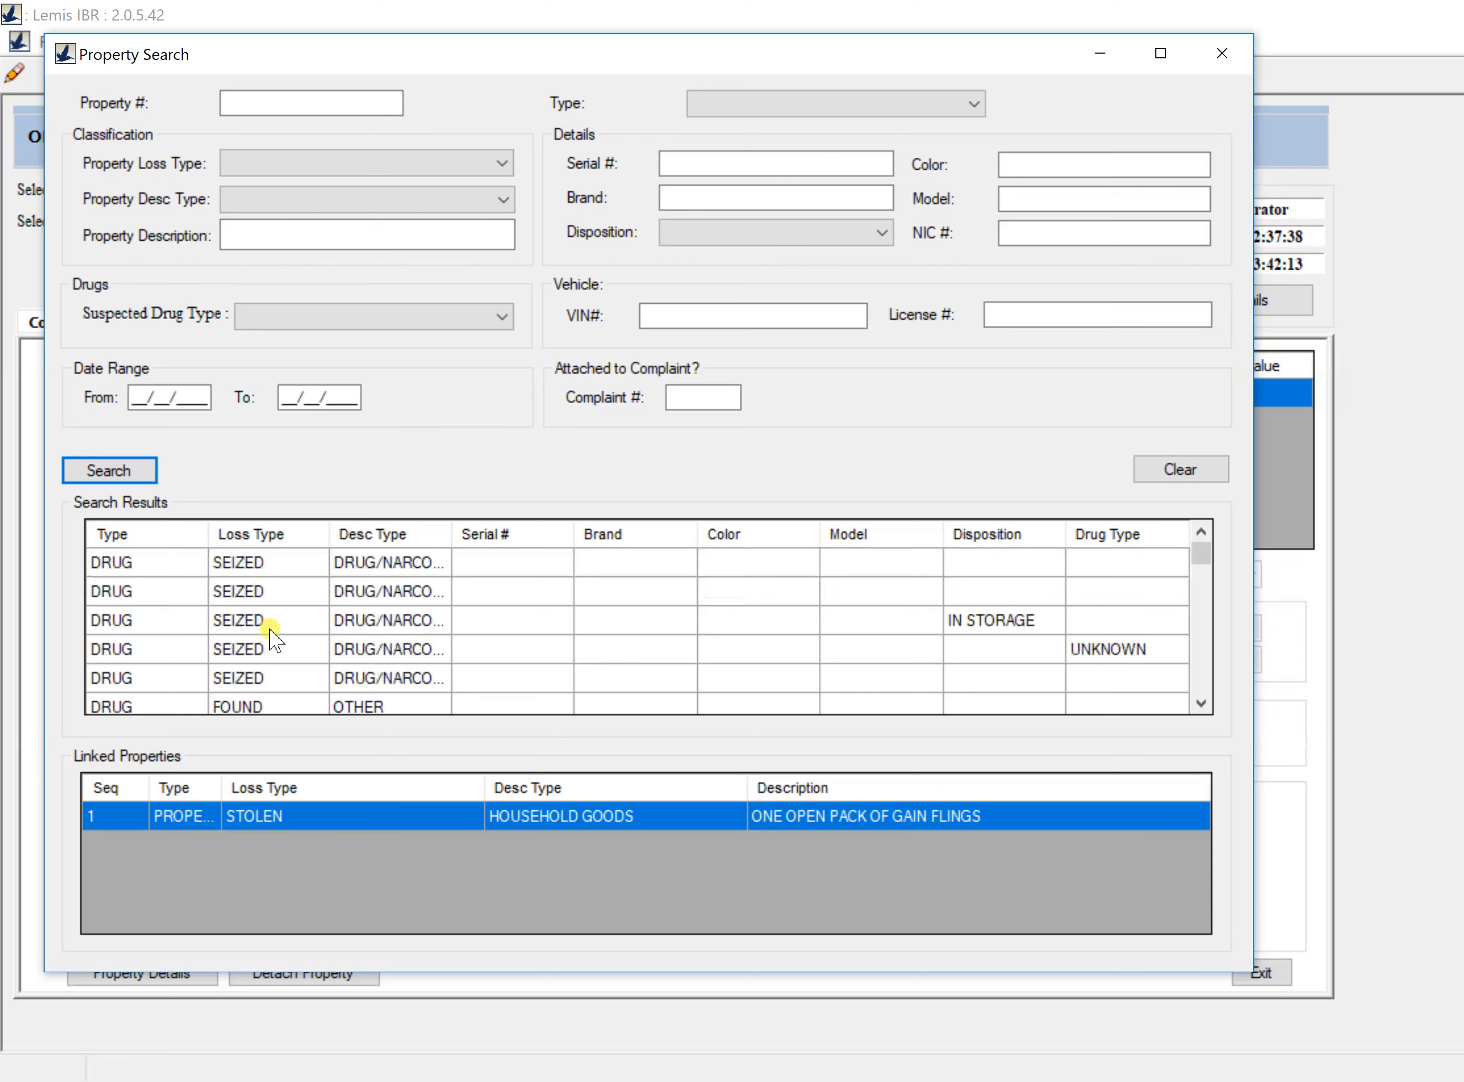
scroll(270, 629, down, 2)
scroll(271, 633, down, 2)
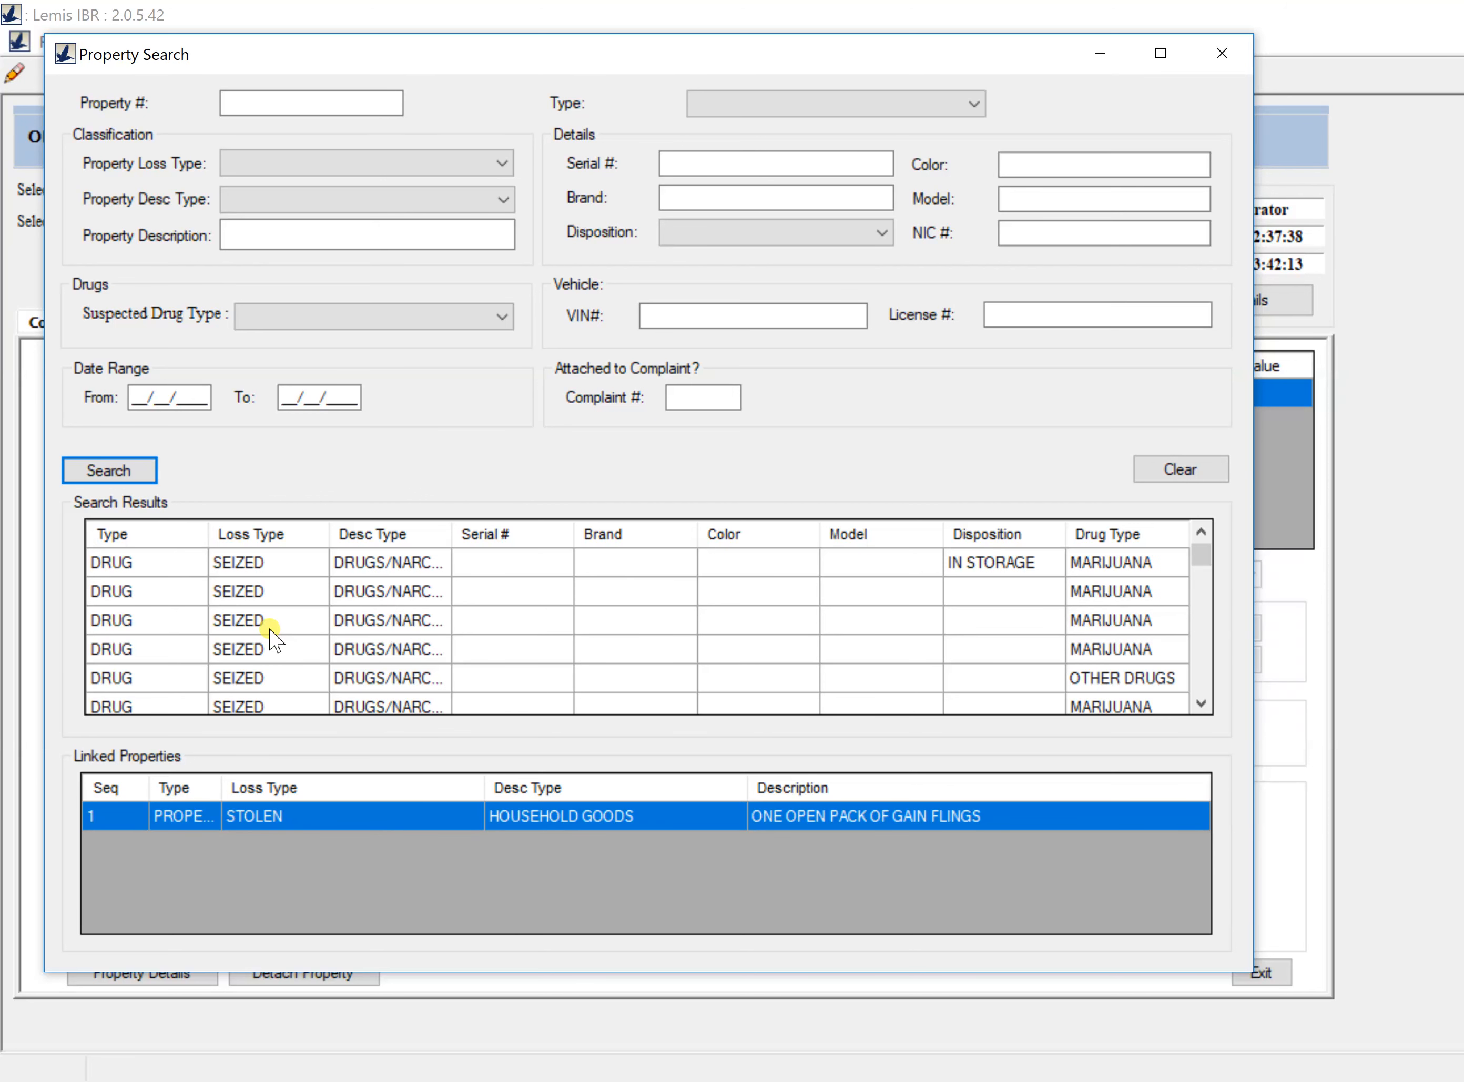
scroll(271, 633, down, 5)
scroll(271, 633, down, 5)
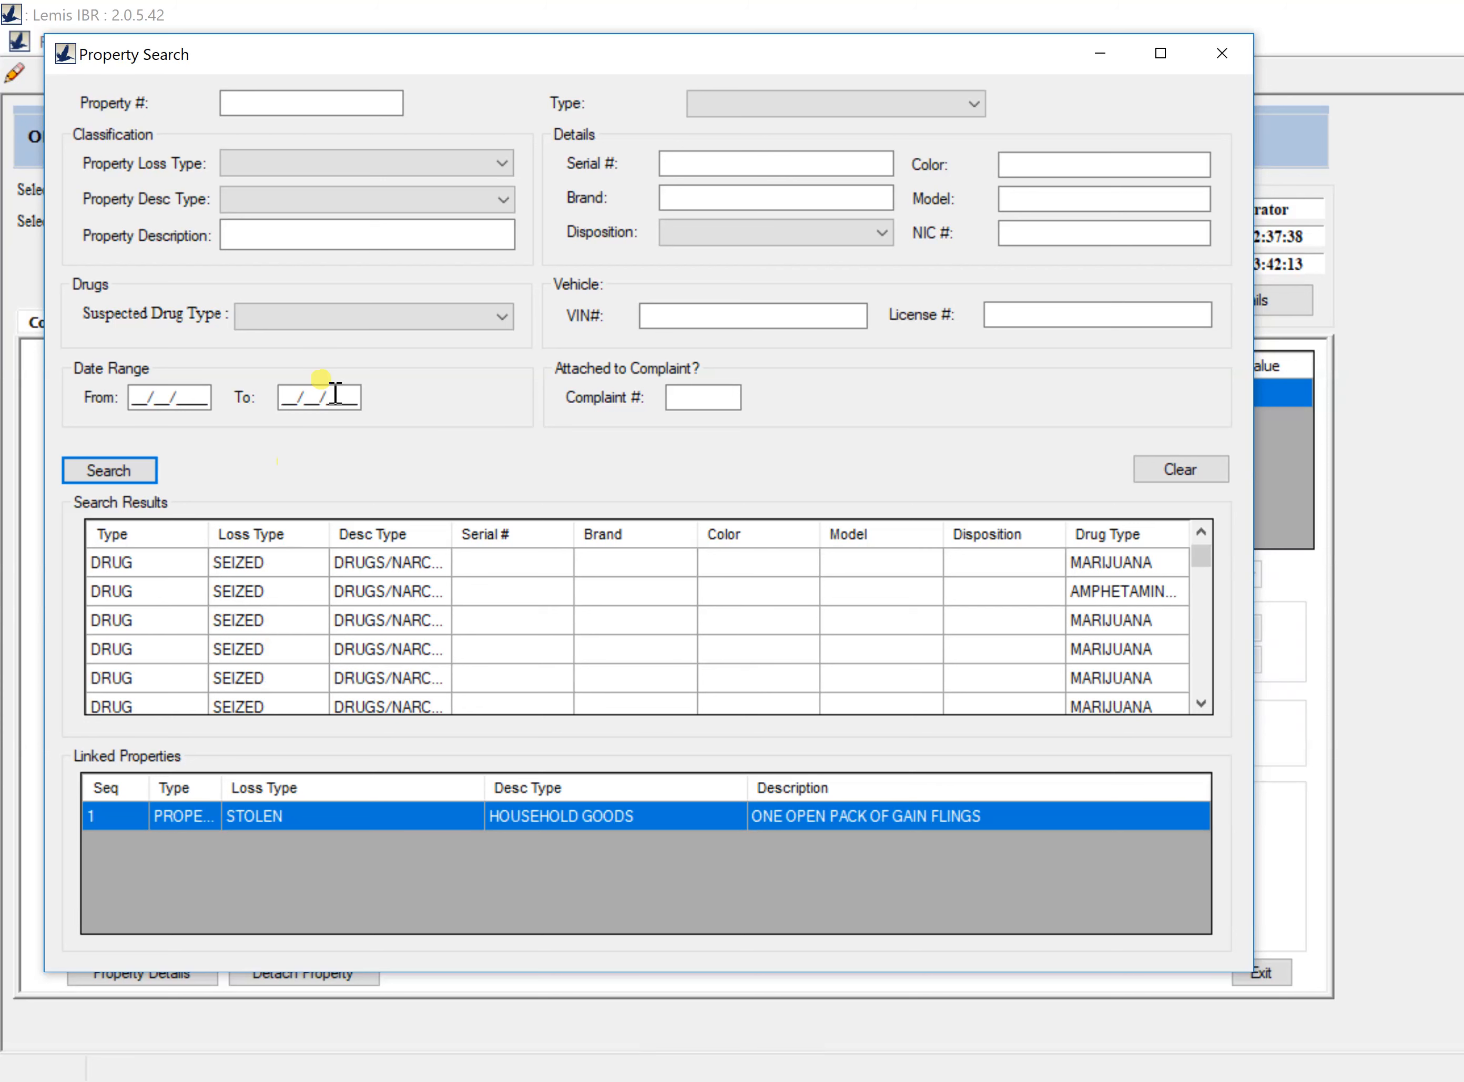
Step: Filter the property search to BICYCLES and review the stolen Trek bike results
click(503, 200)
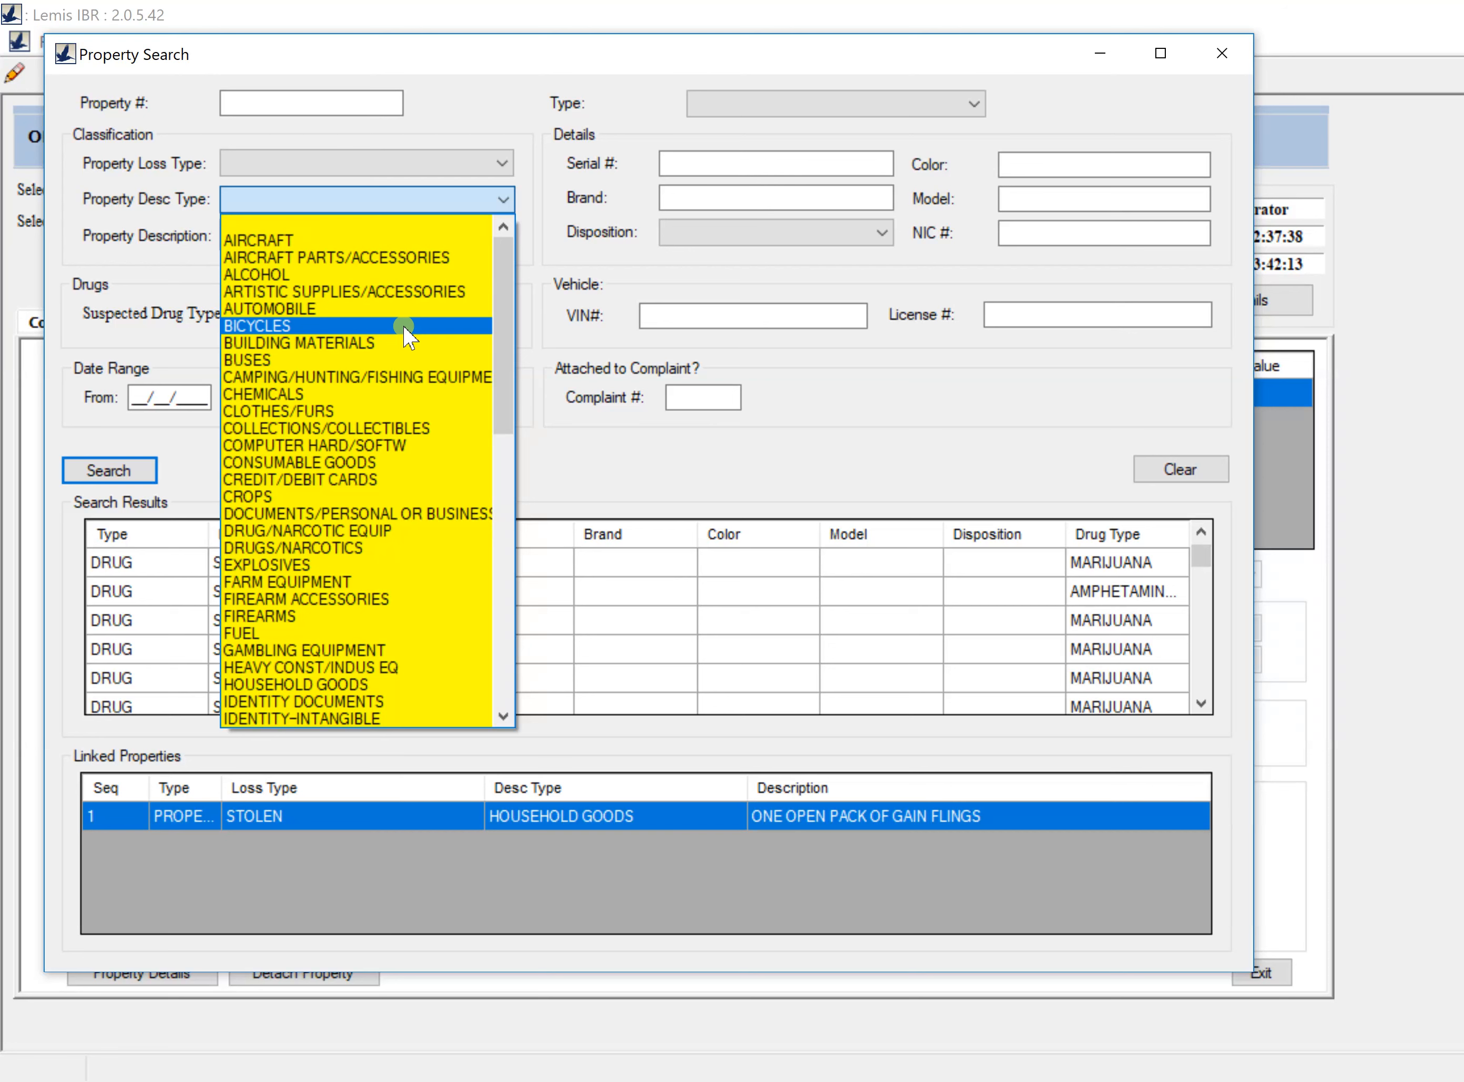
click(405, 326)
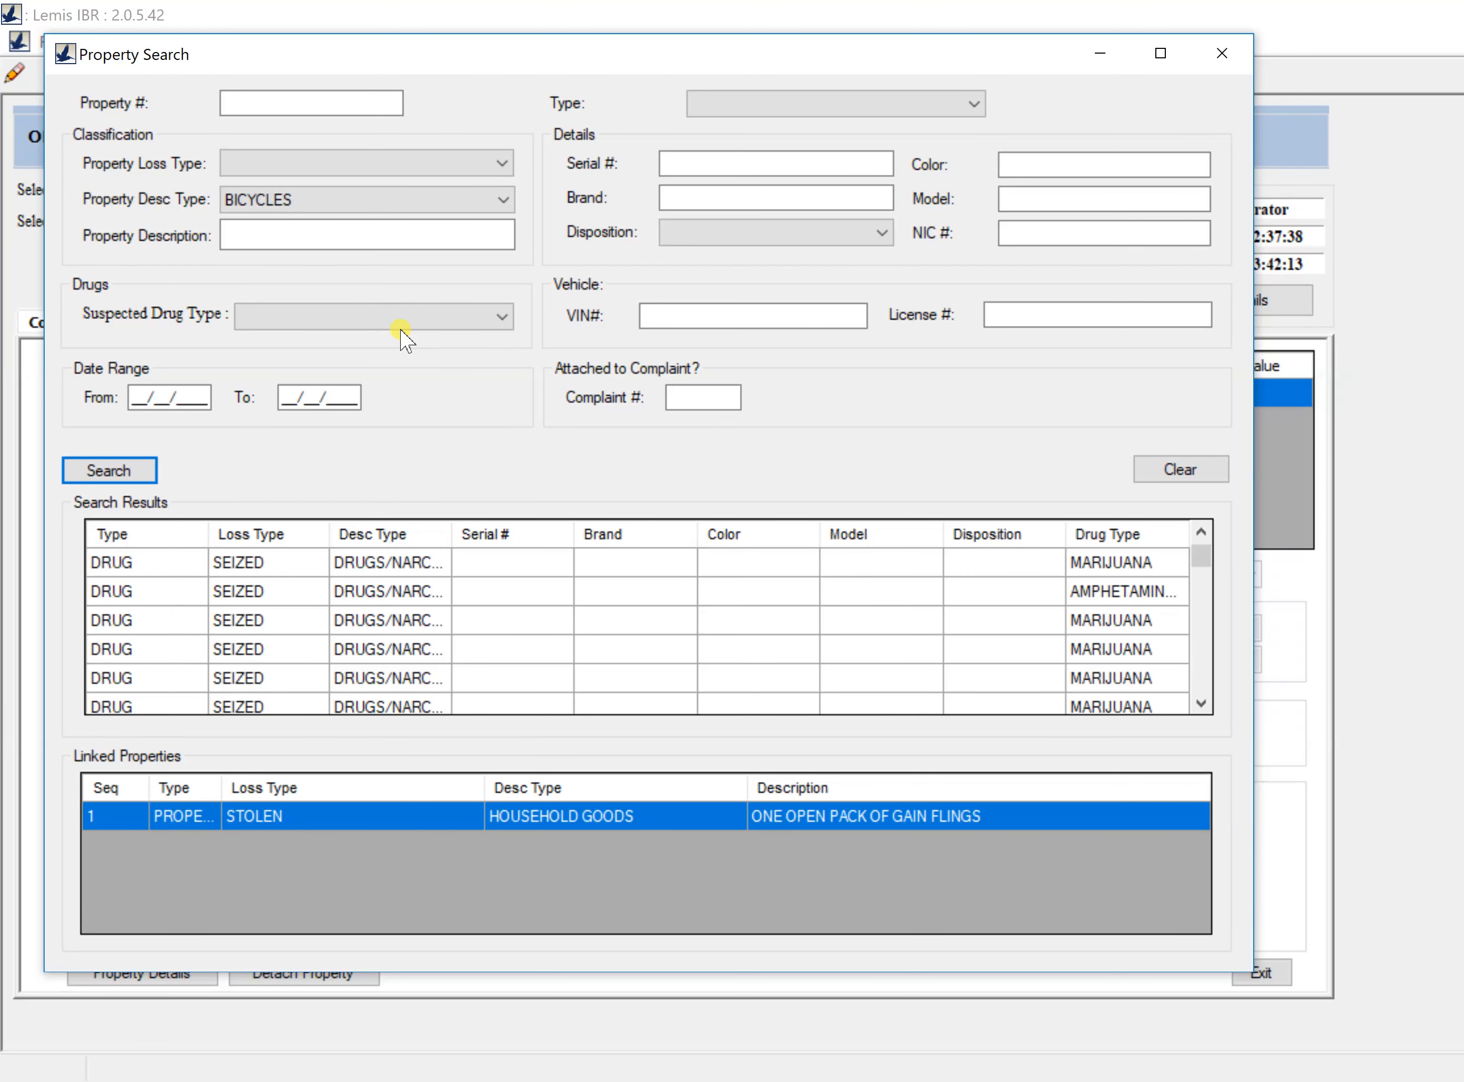
click(139, 472)
click(256, 565)
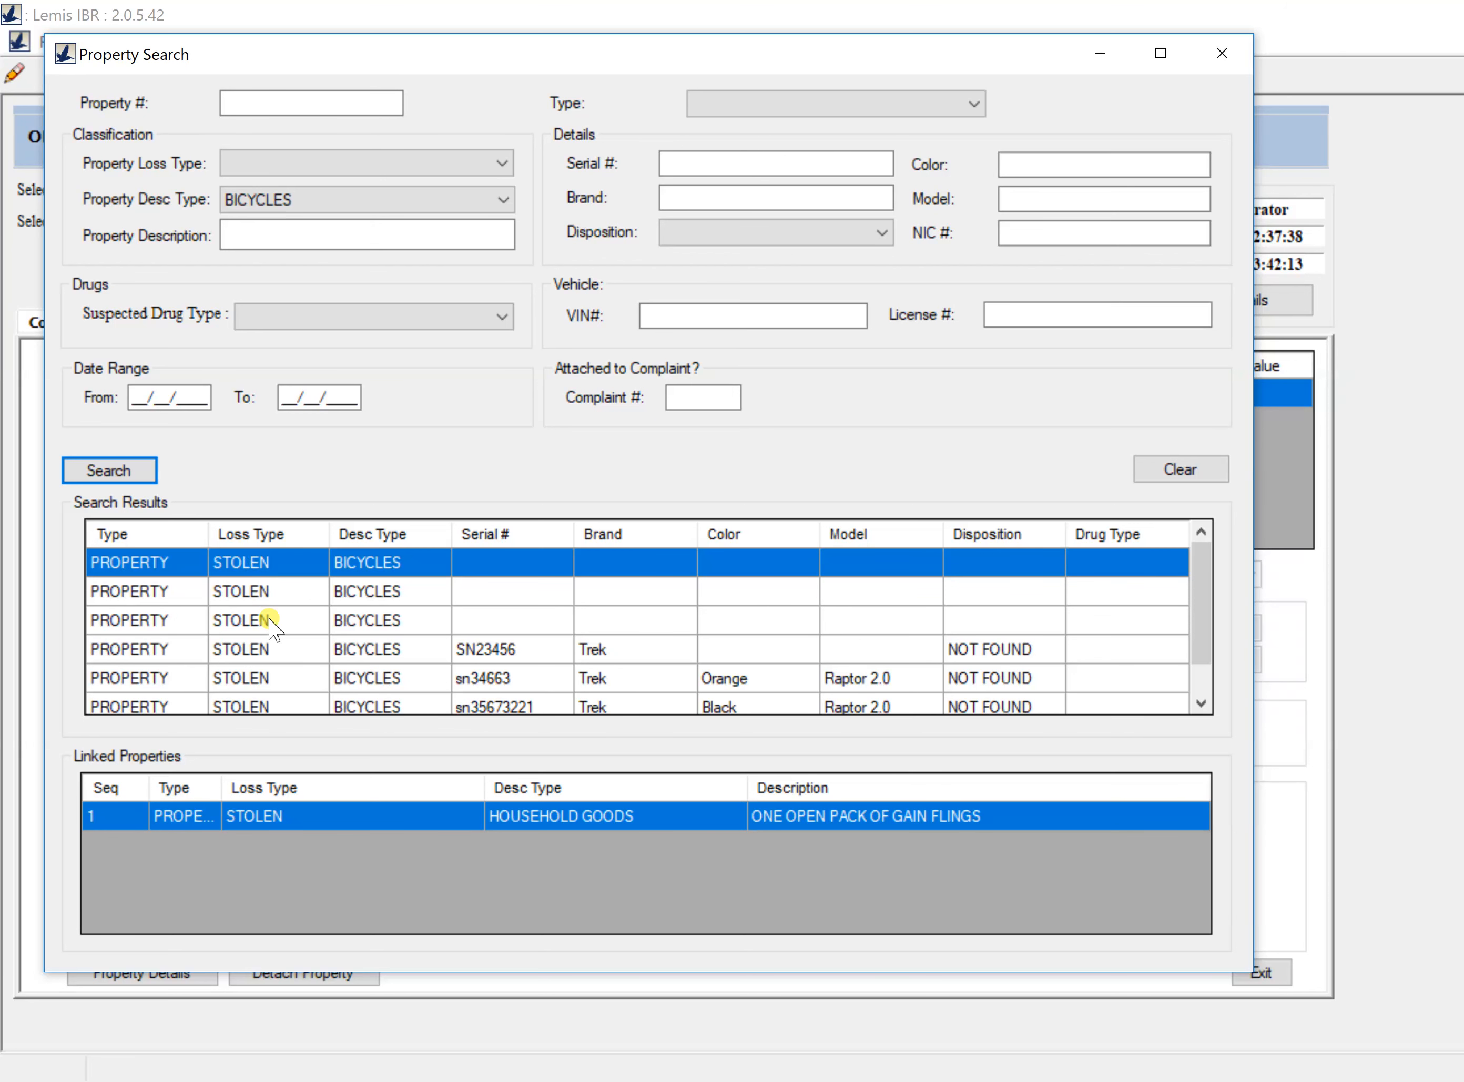
scroll(272, 626, down, 1)
scroll(273, 625, up, 1)
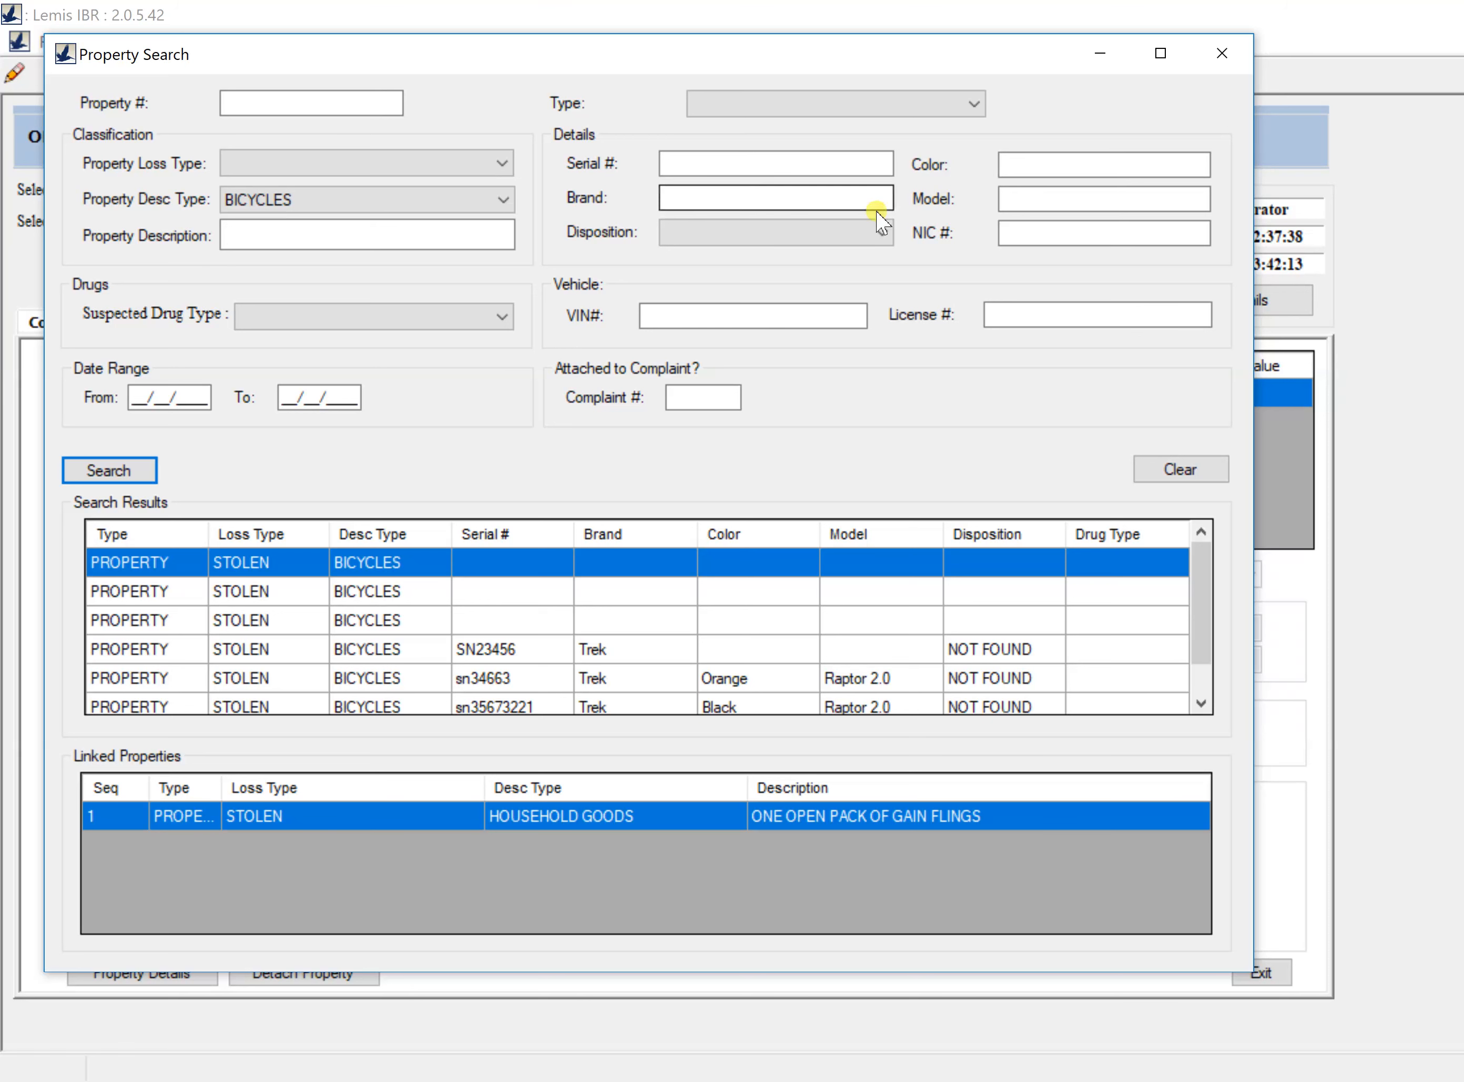
Step: Search for serial 4626832 and, finding no match, start a new property record
click(833, 169)
text(4626832)
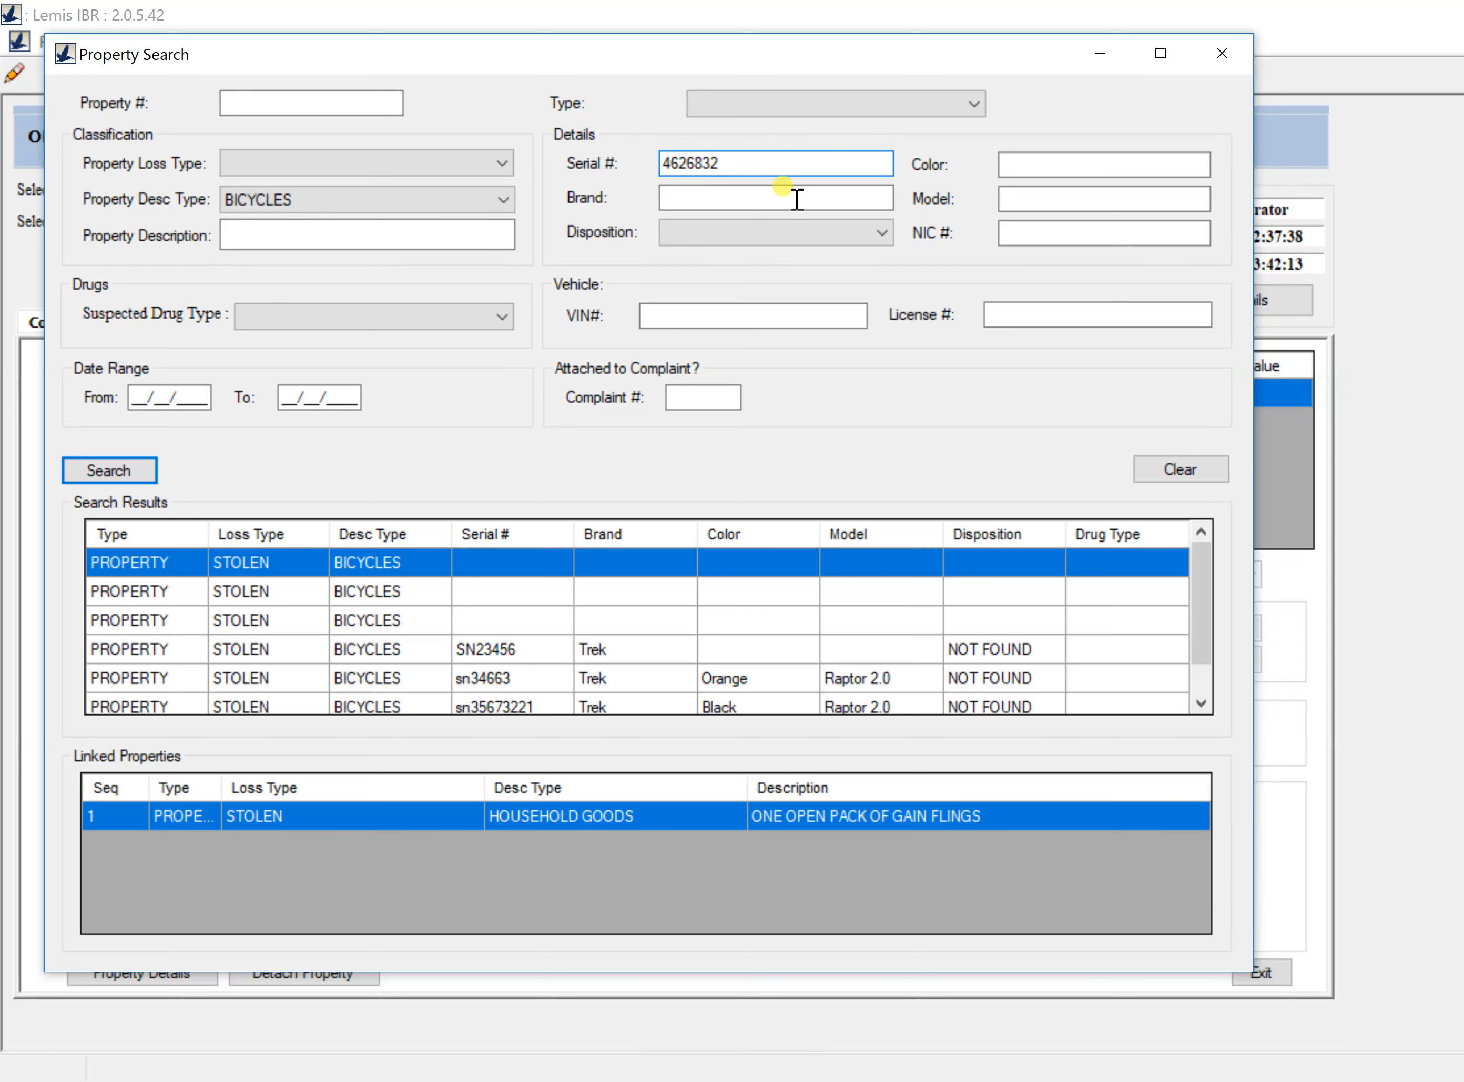
click(130, 472)
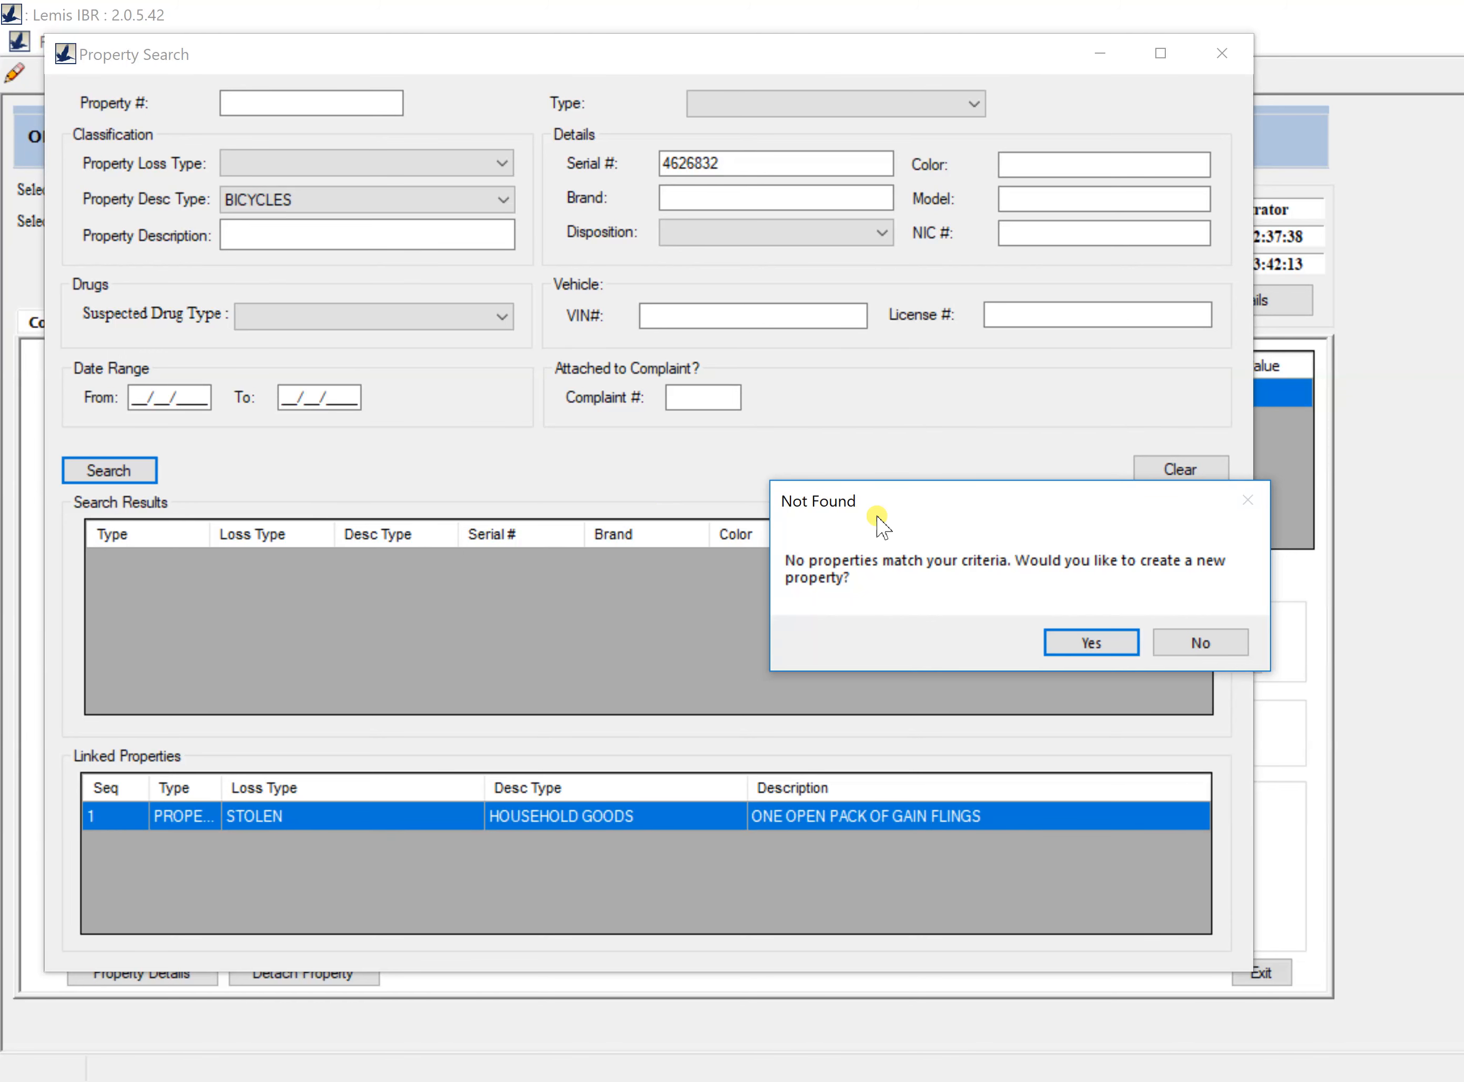
click(1079, 644)
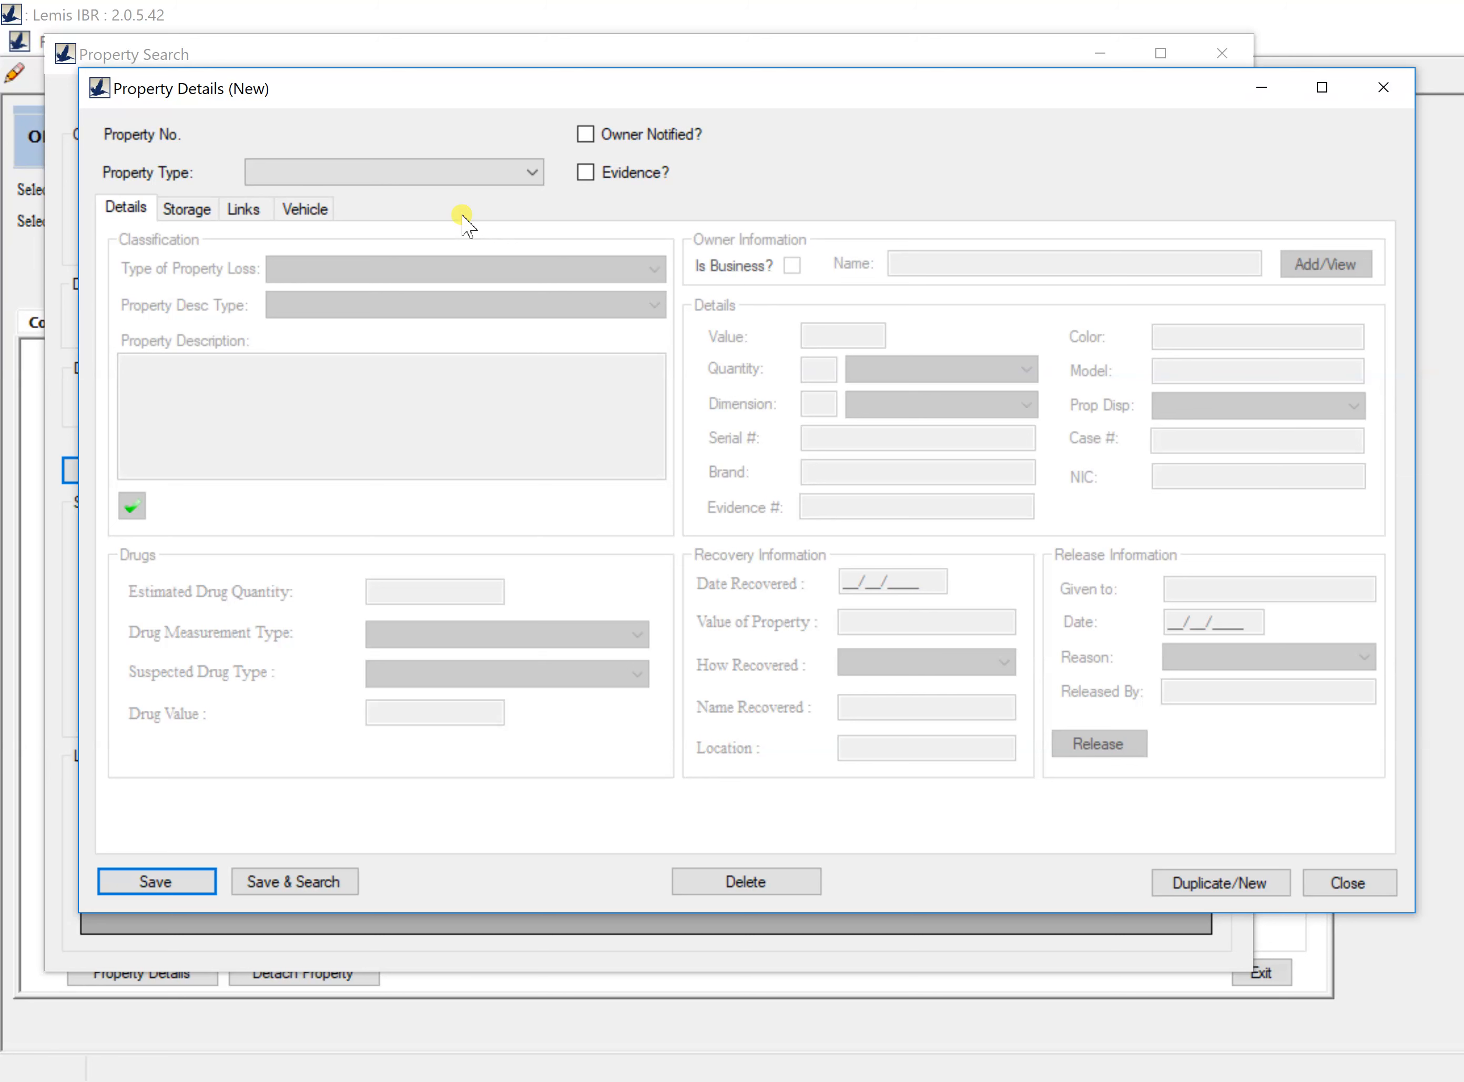
Step: Set Property Type to PROPERTY and Type of Property Loss to STOLEN
key(F7)
key(F7)
click(535, 174)
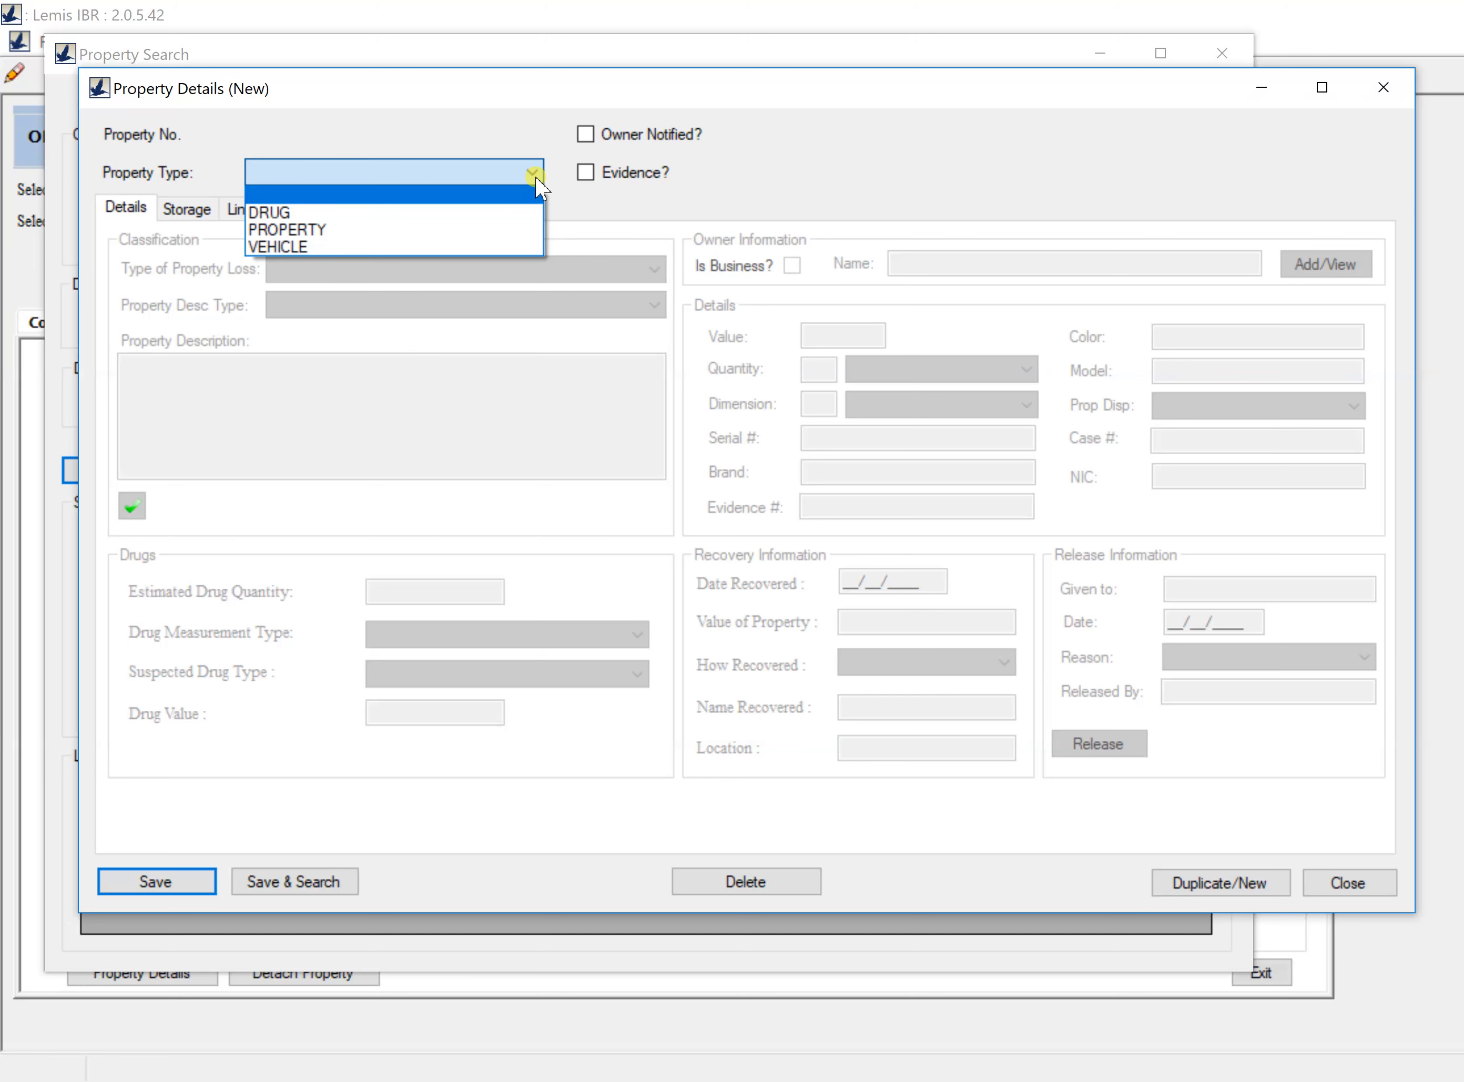
click(492, 230)
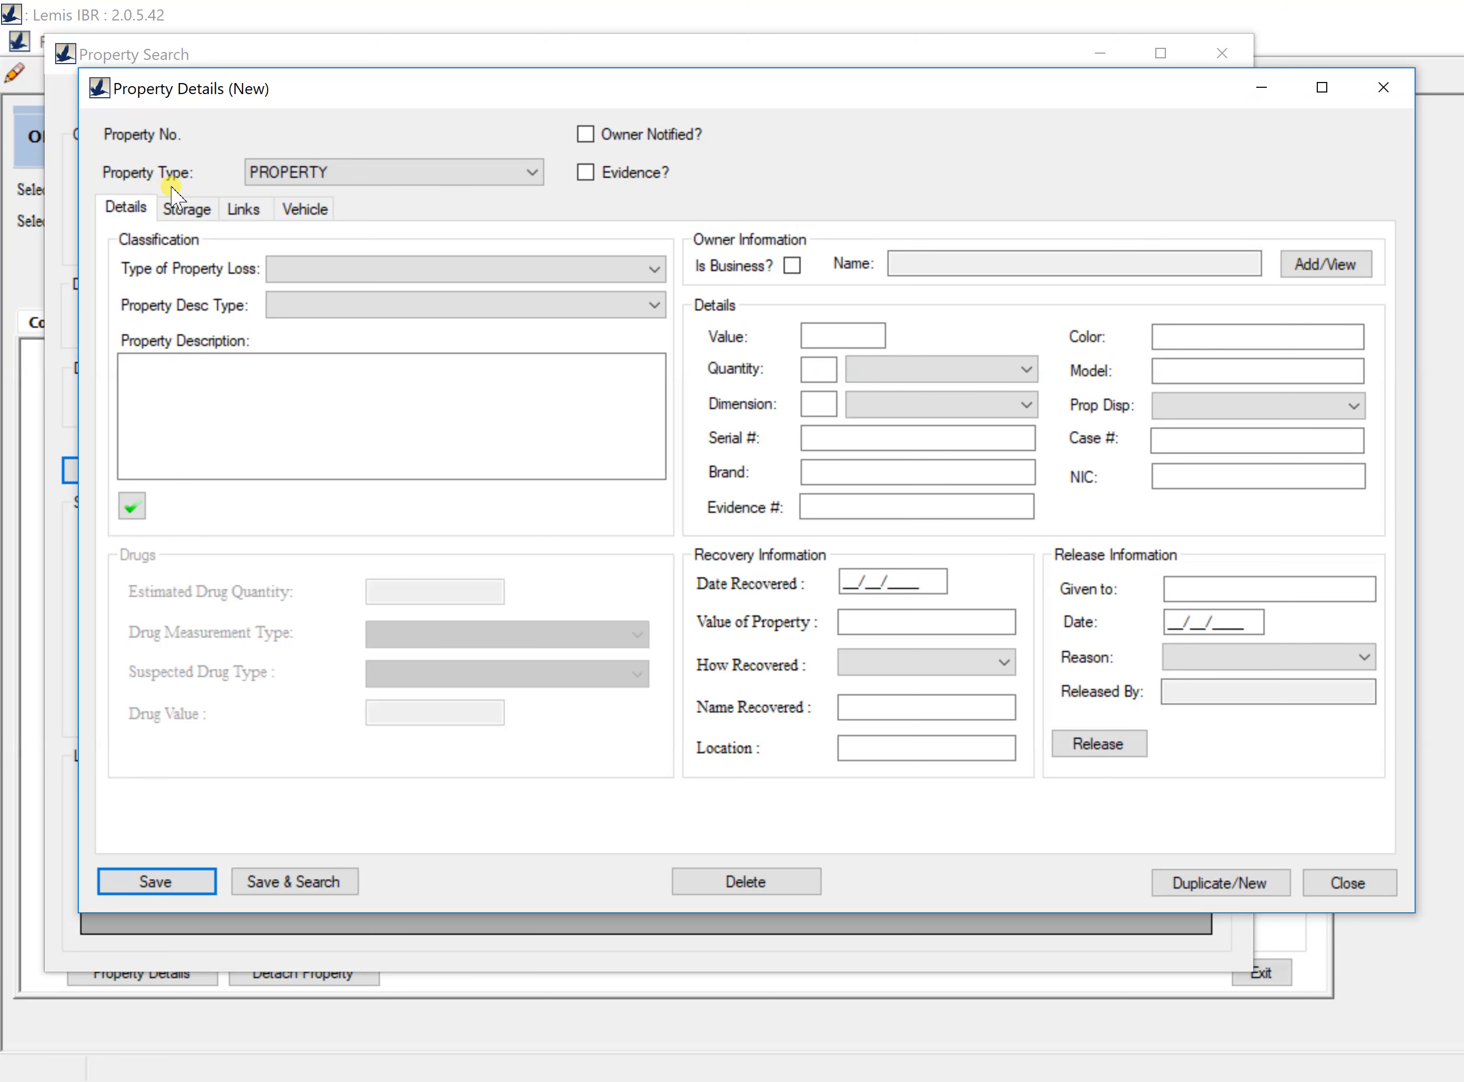
click(279, 272)
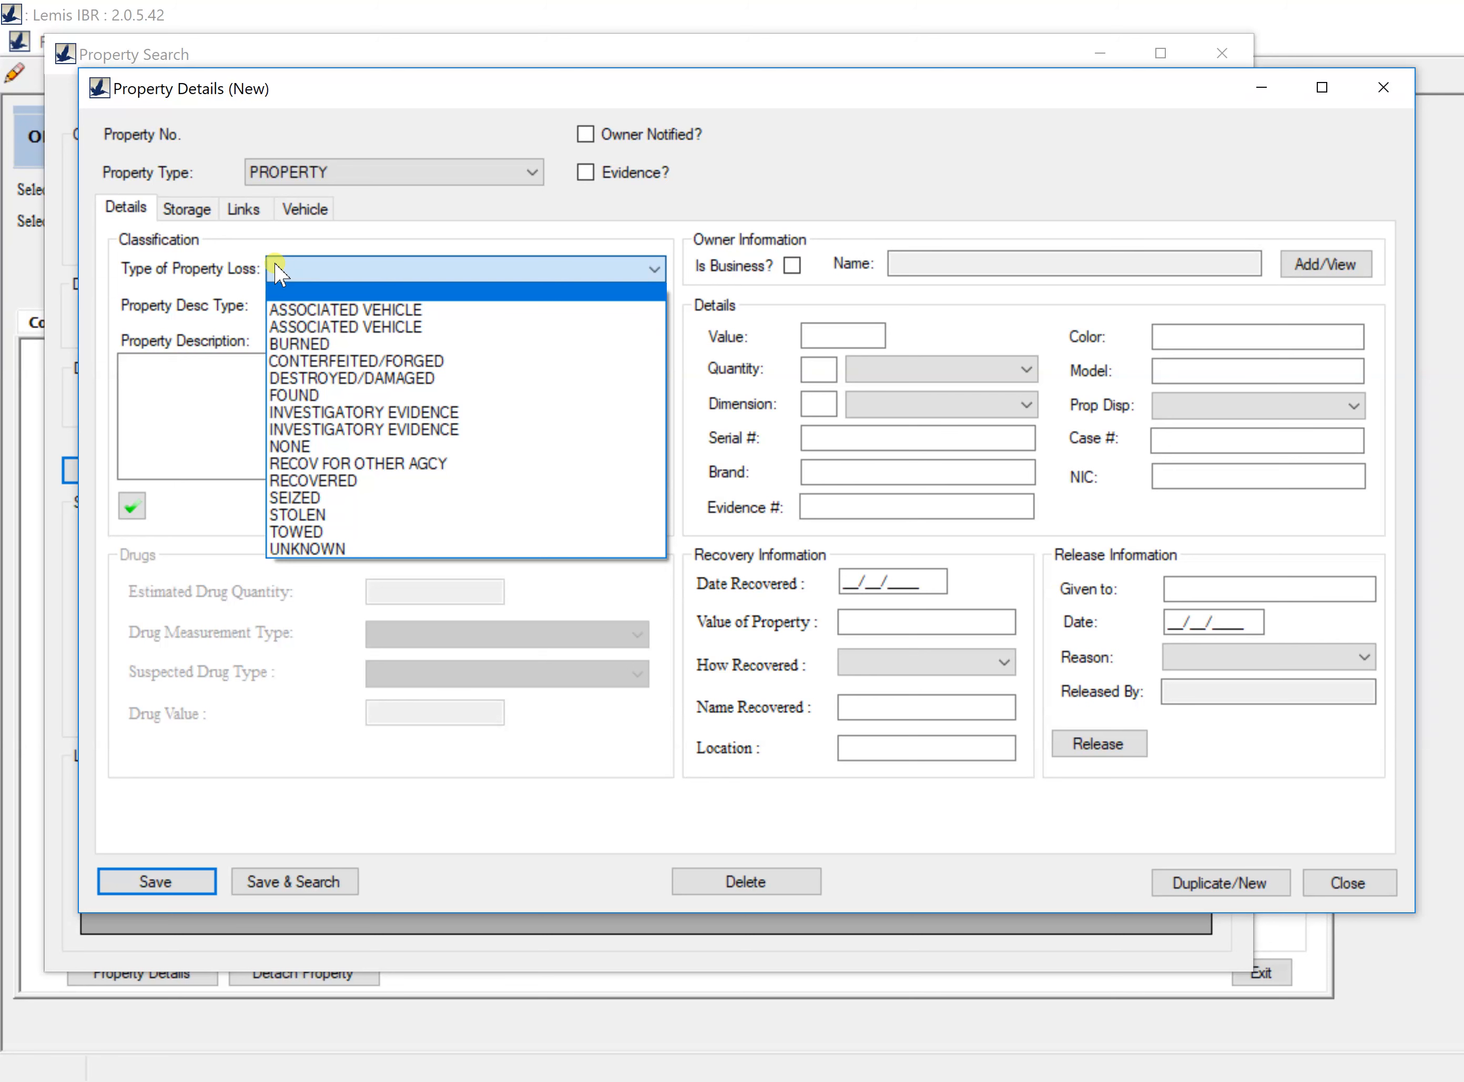
click(298, 518)
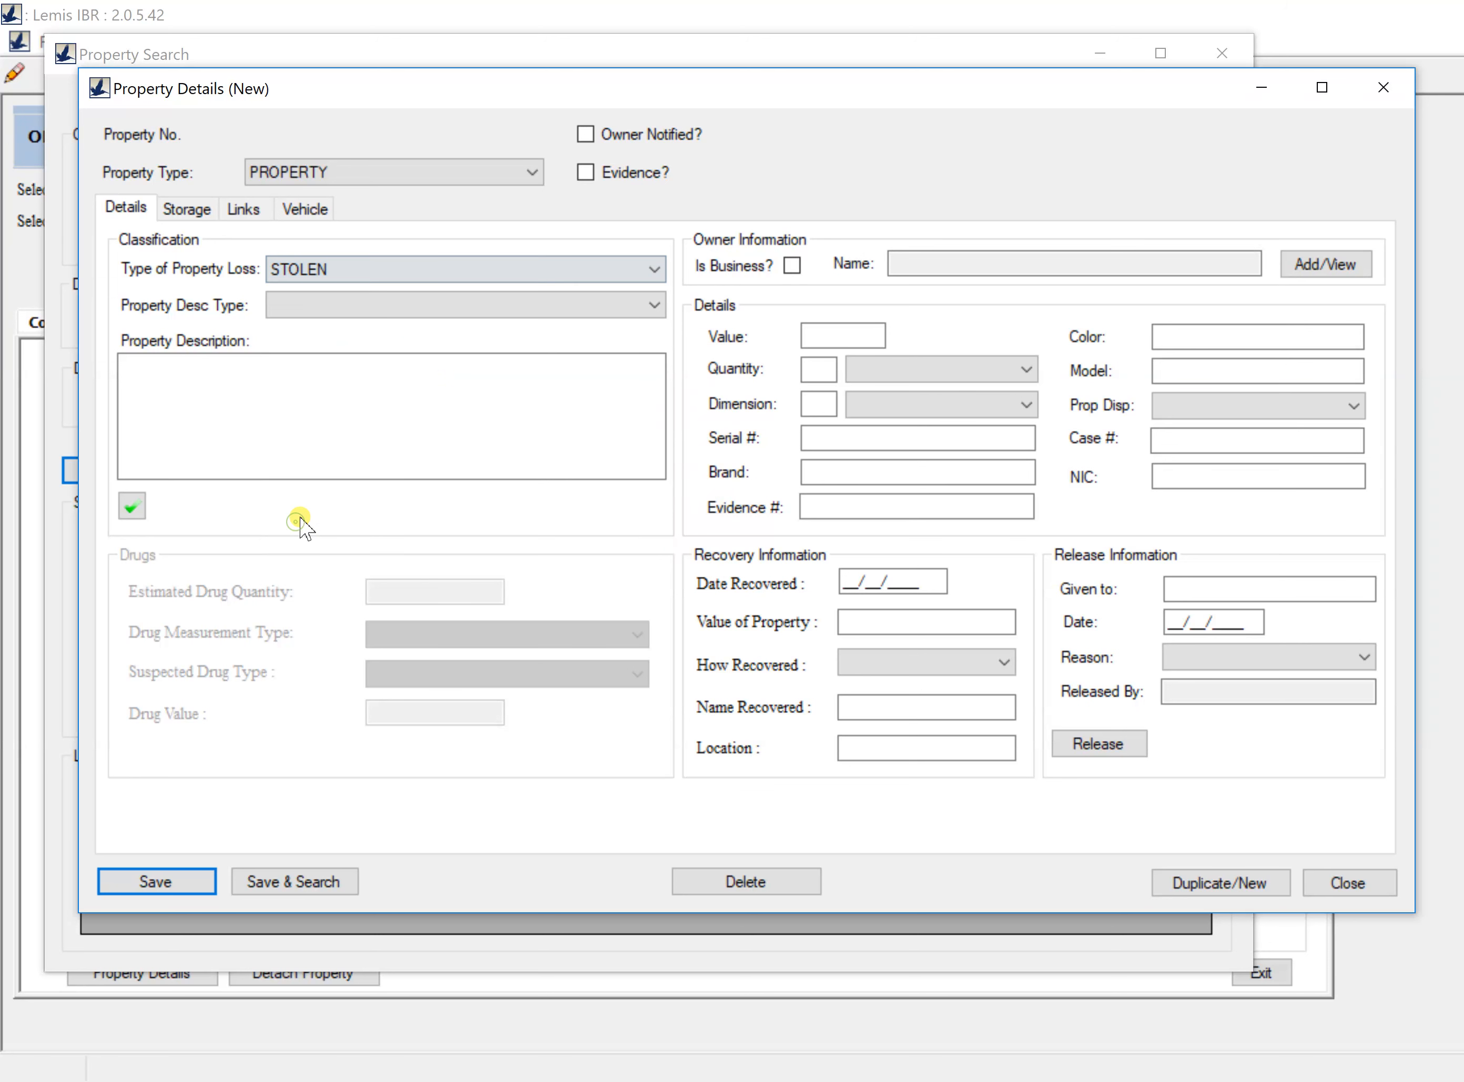
Step: Set description type BICYCLES and enter the description 'BLue bike with thin tires'
click(418, 308)
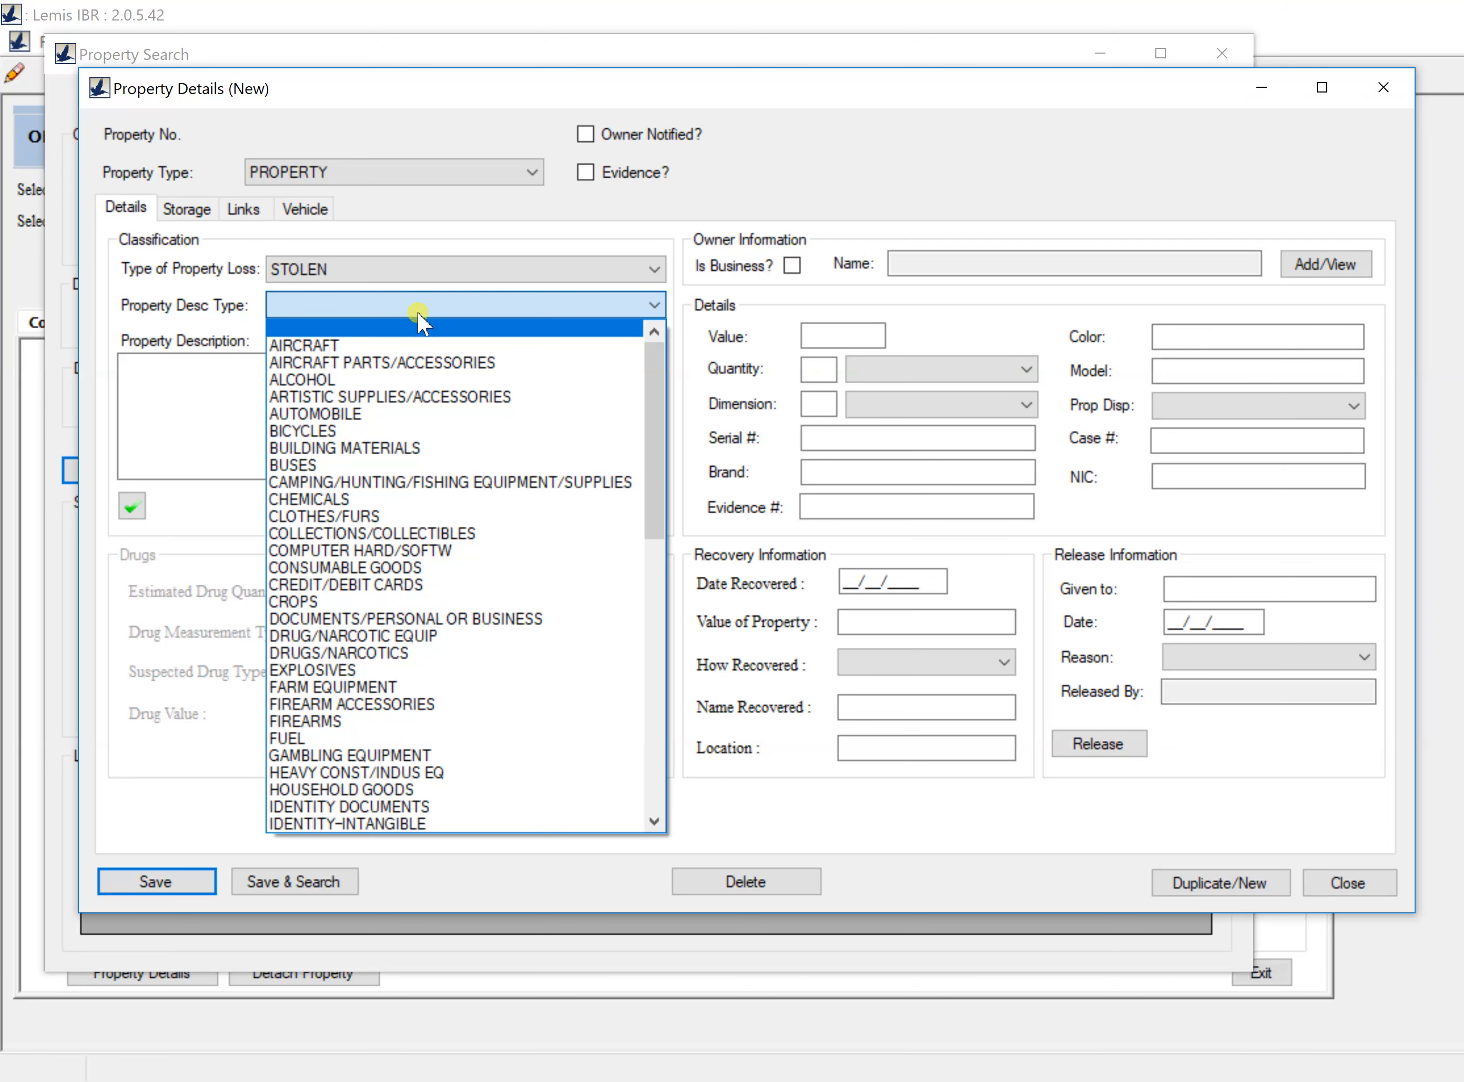
click(342, 431)
click(338, 428)
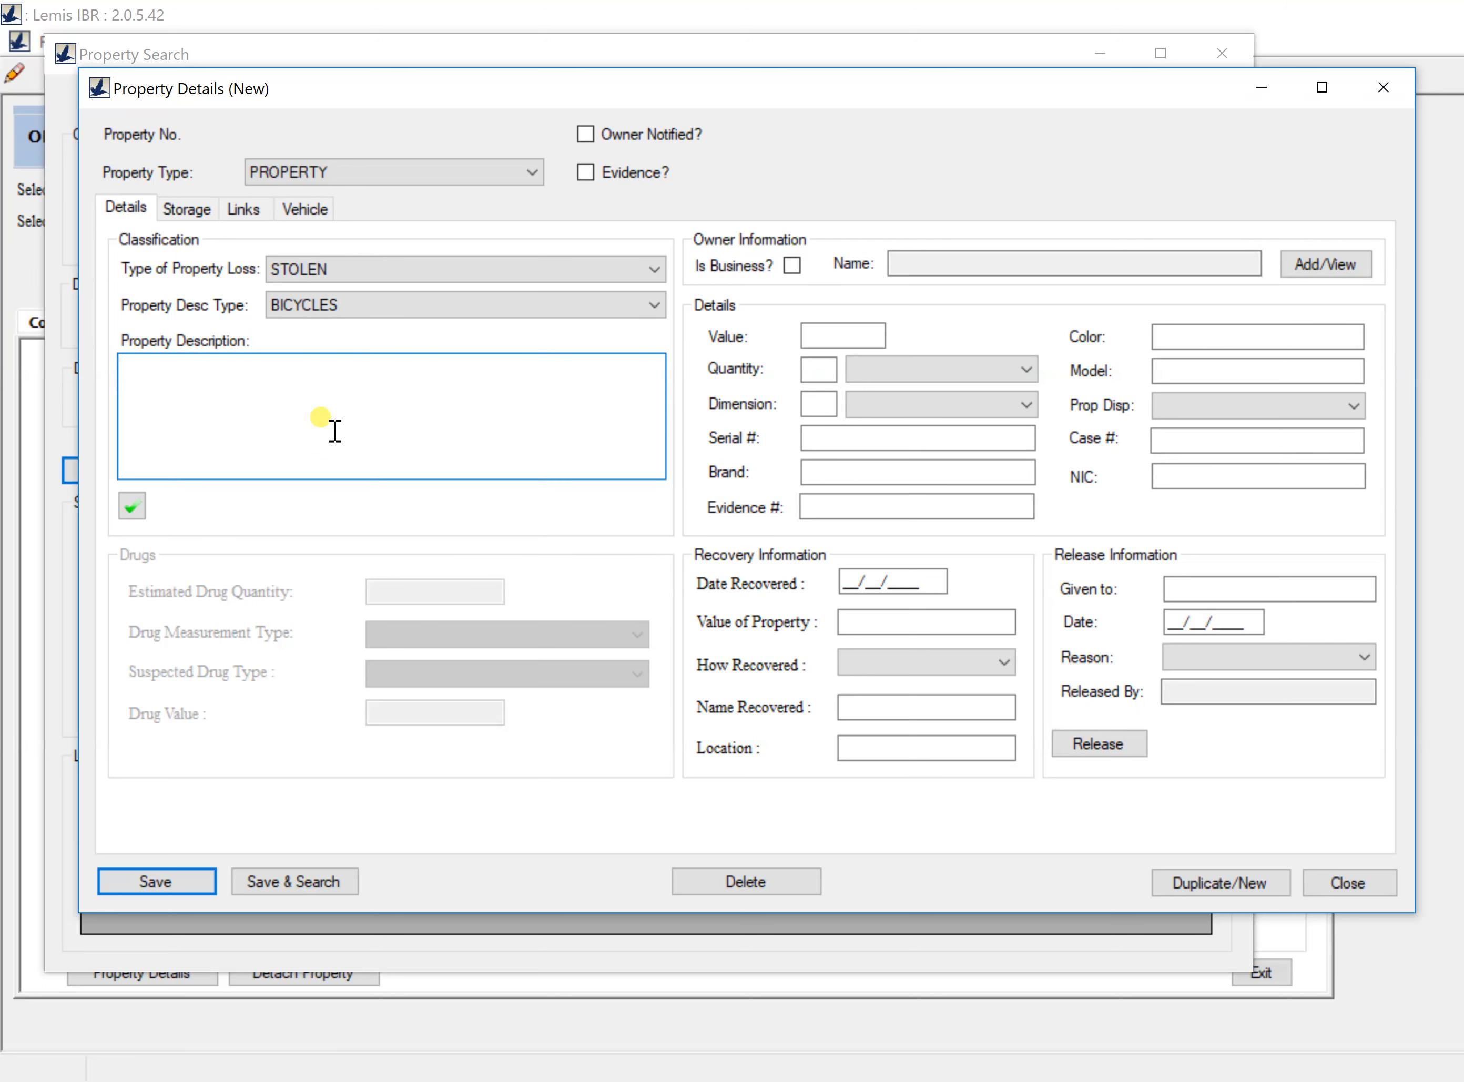
text(BLue bike with th)
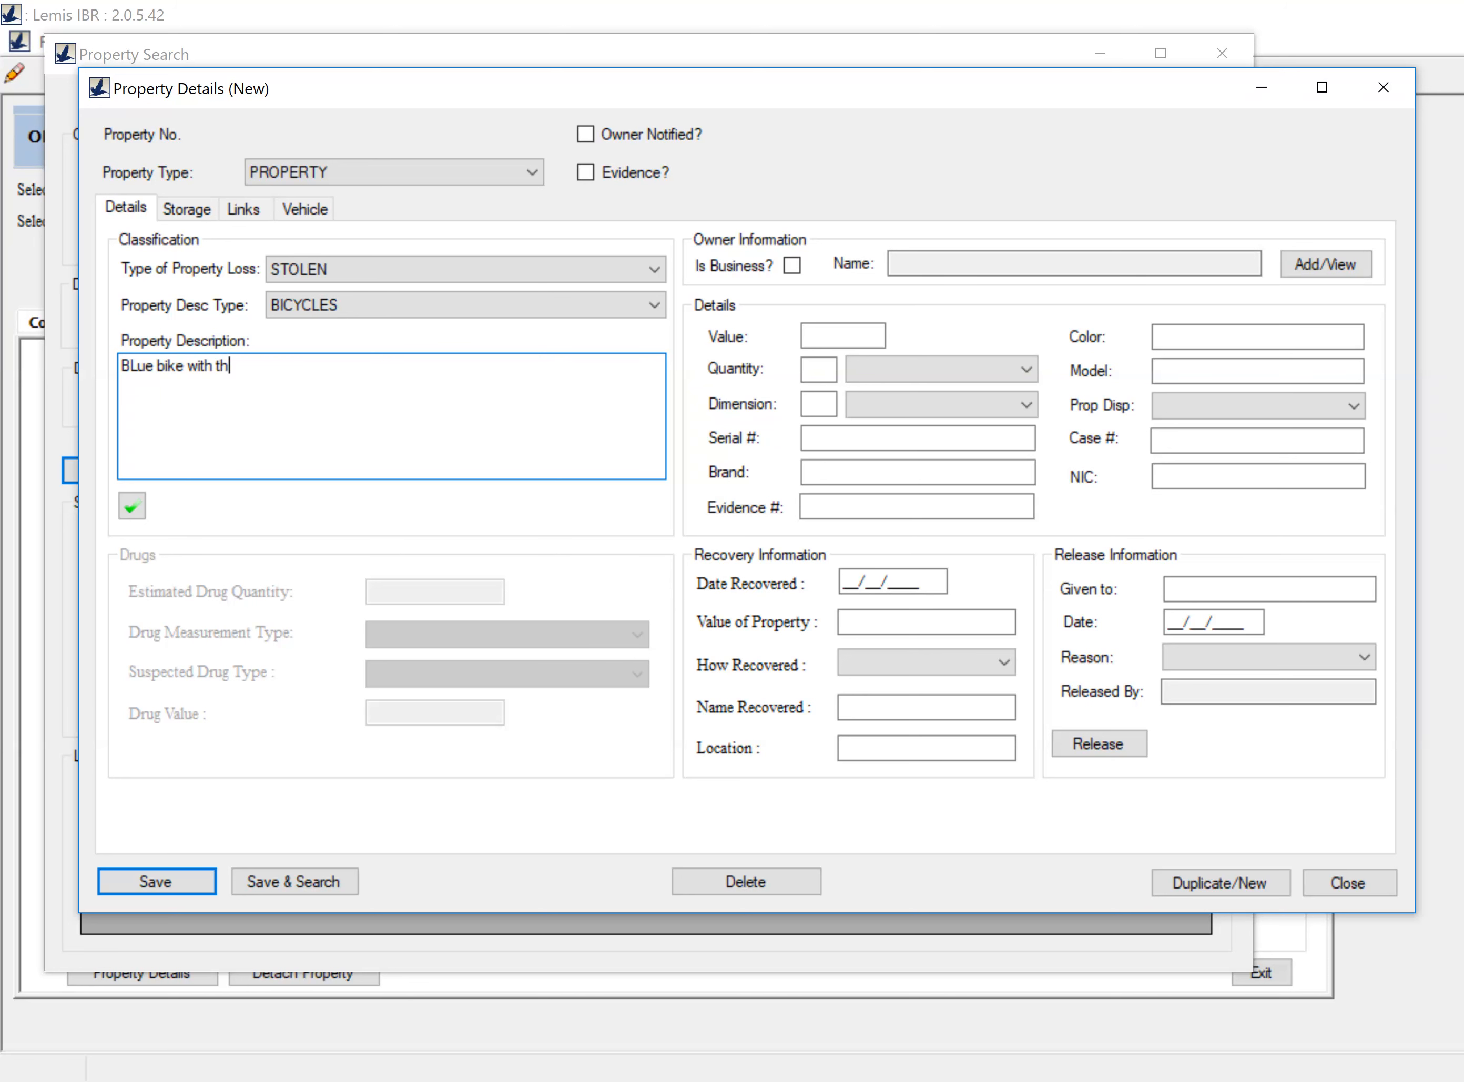
text(in tires)
Step: Search persons by the owner's last name and select the match as the property's owner
click(1325, 266)
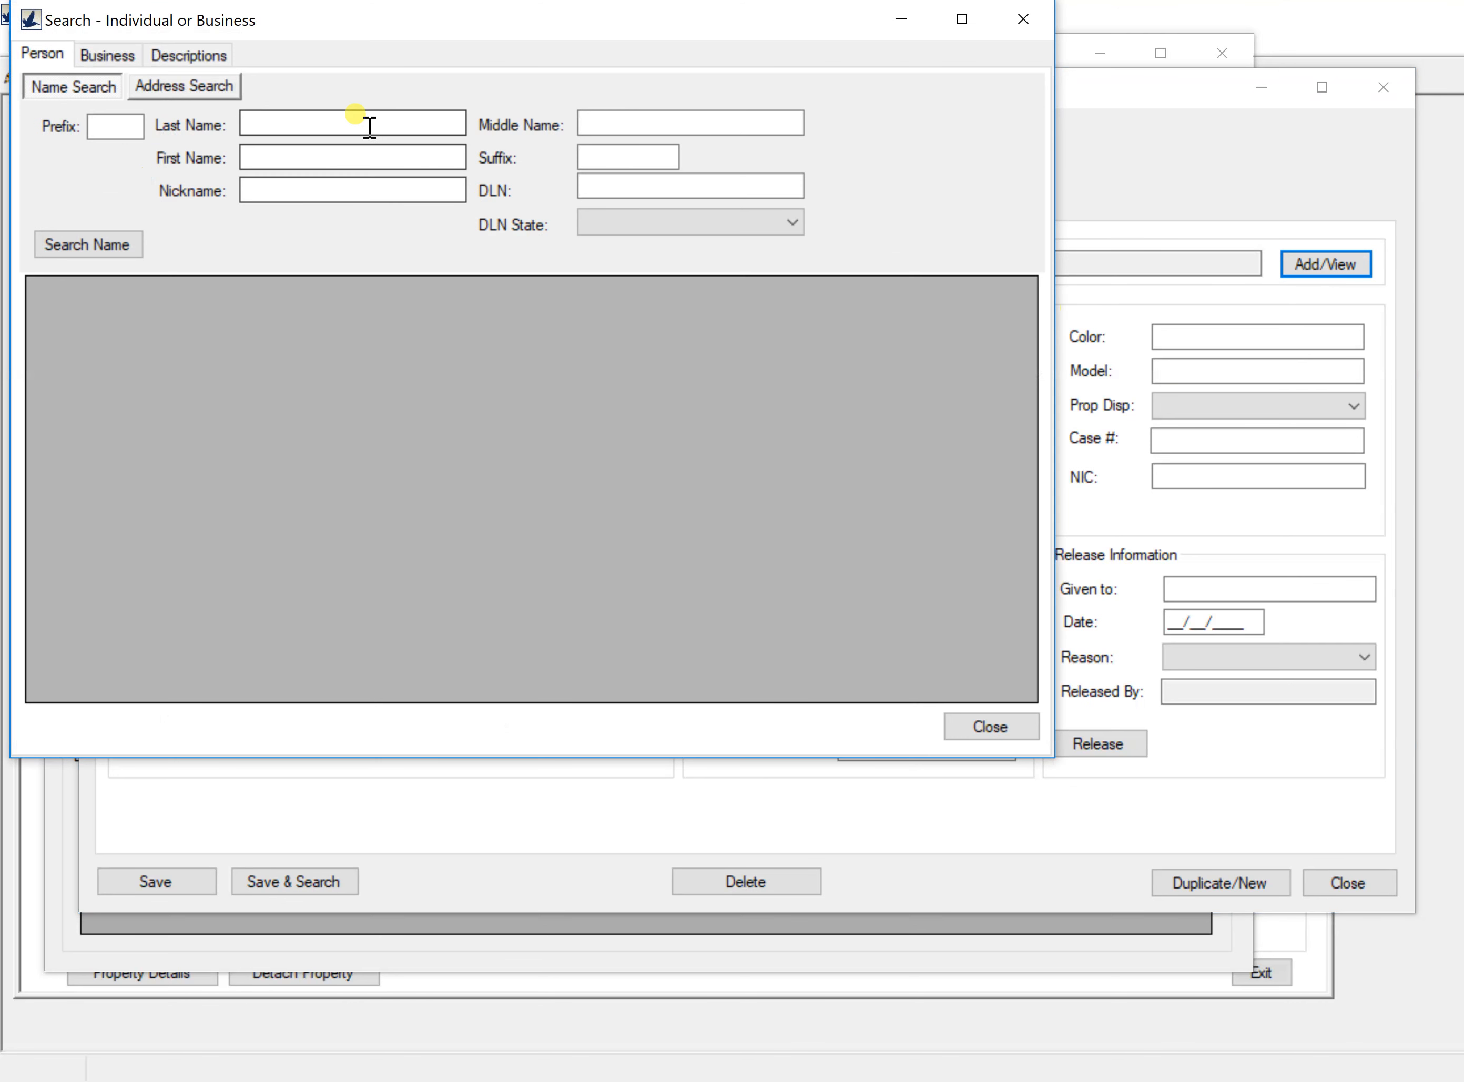
click(370, 127)
text(wayne)
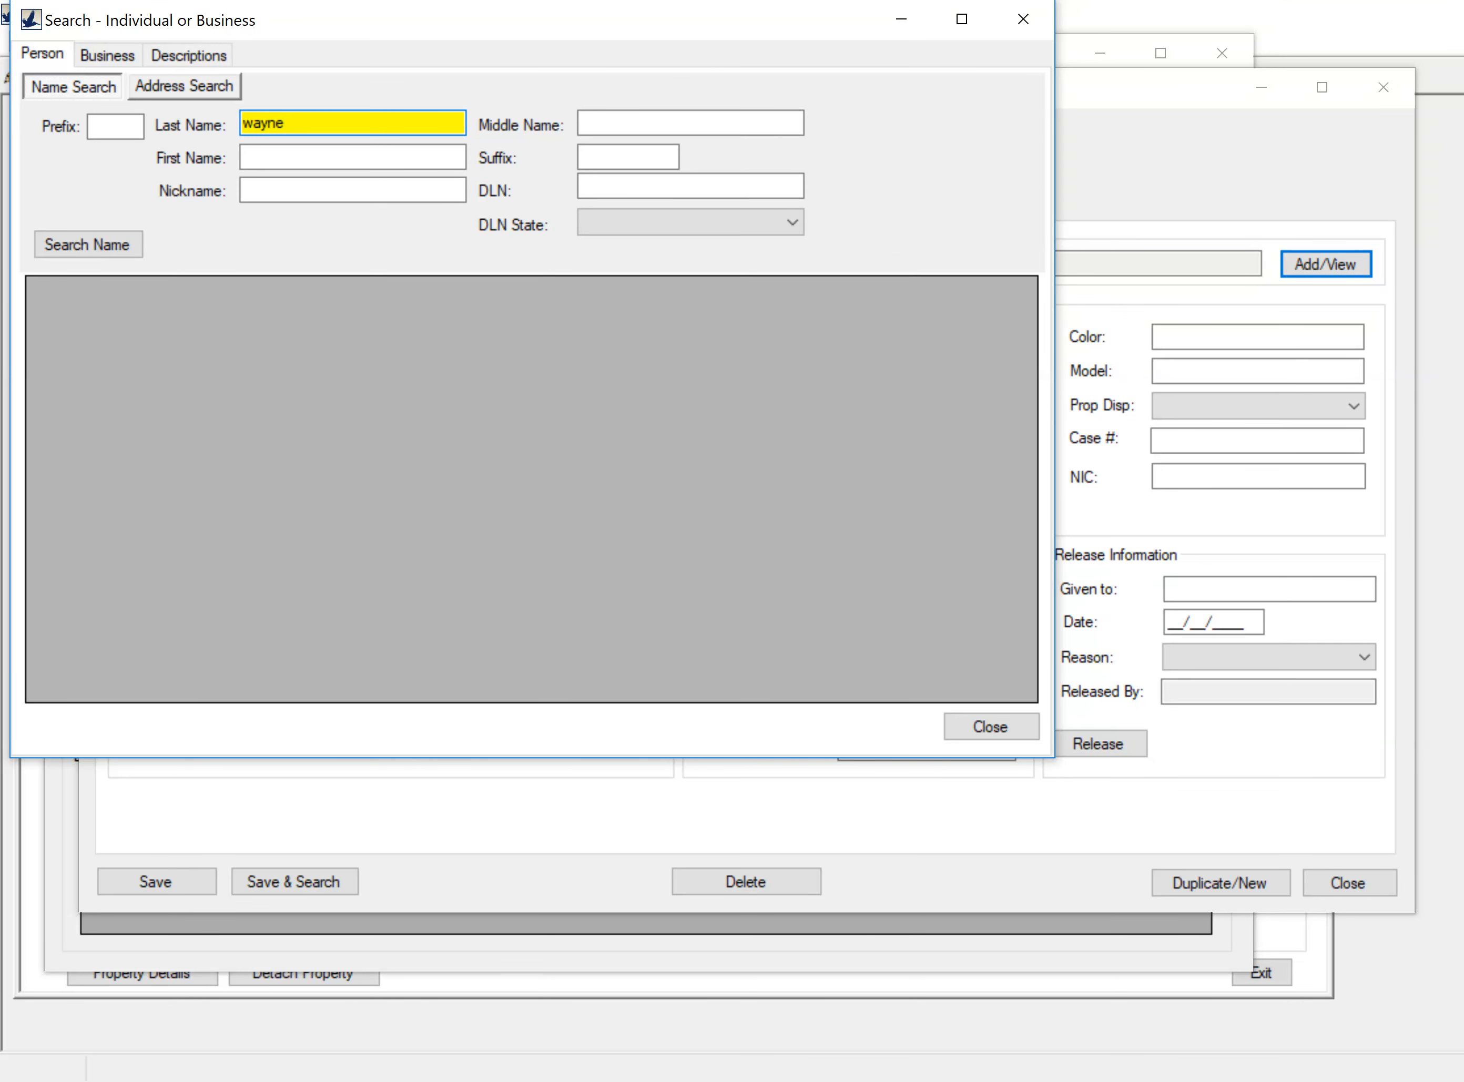
click(89, 245)
click(102, 331)
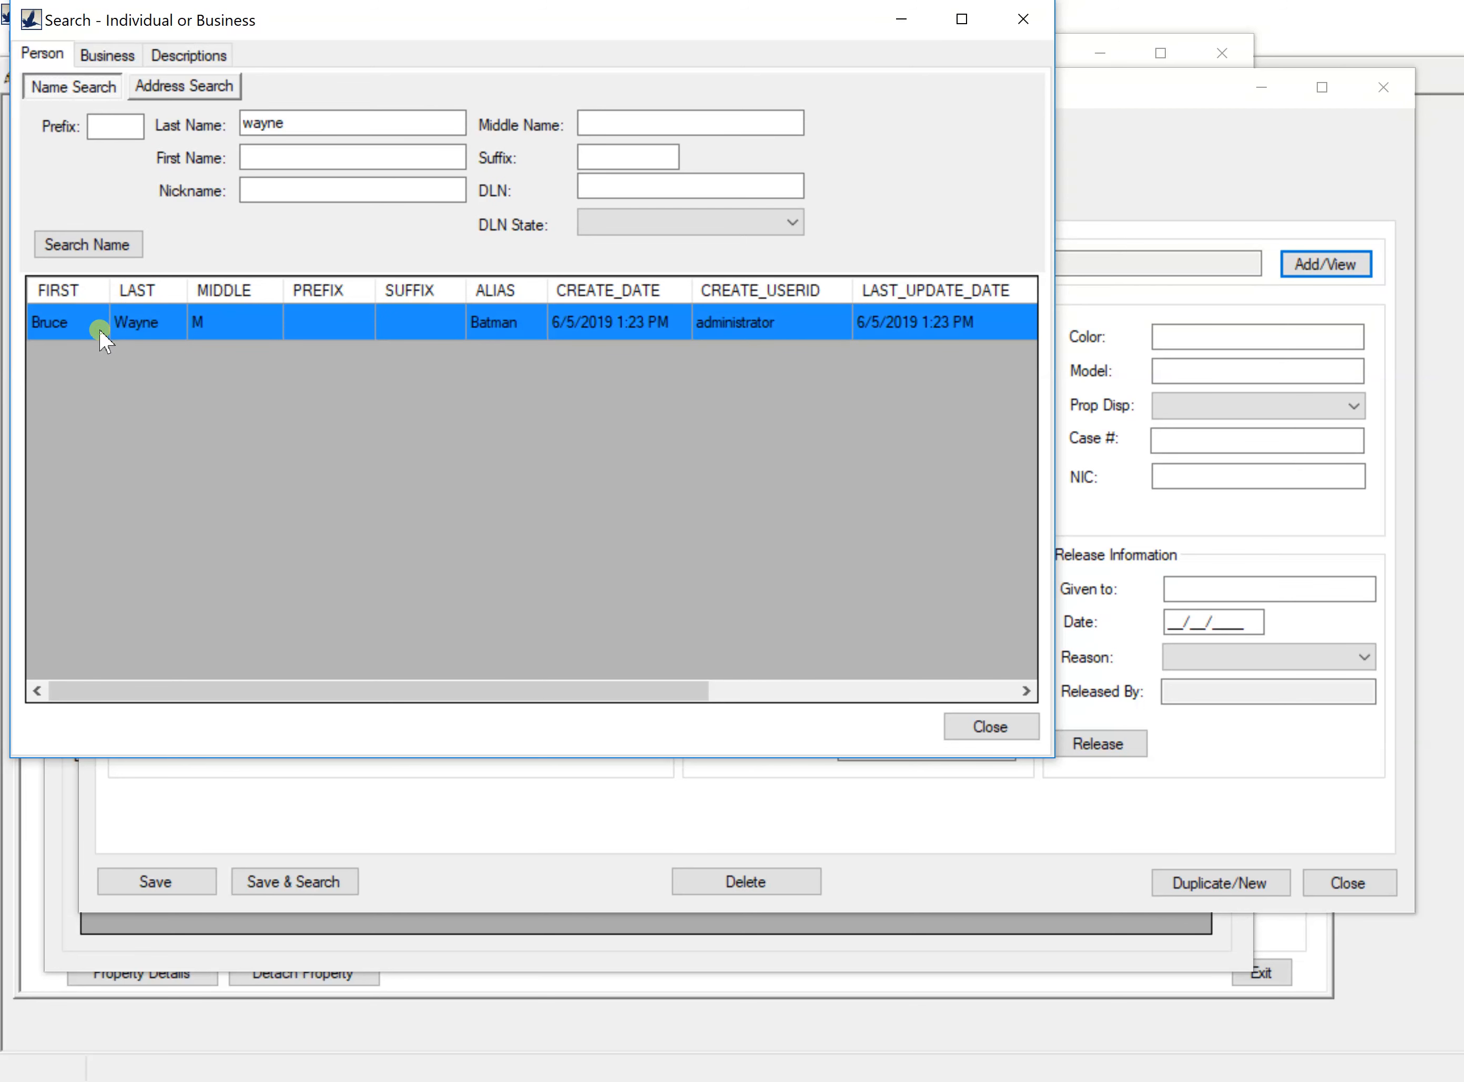
double_click(104, 329)
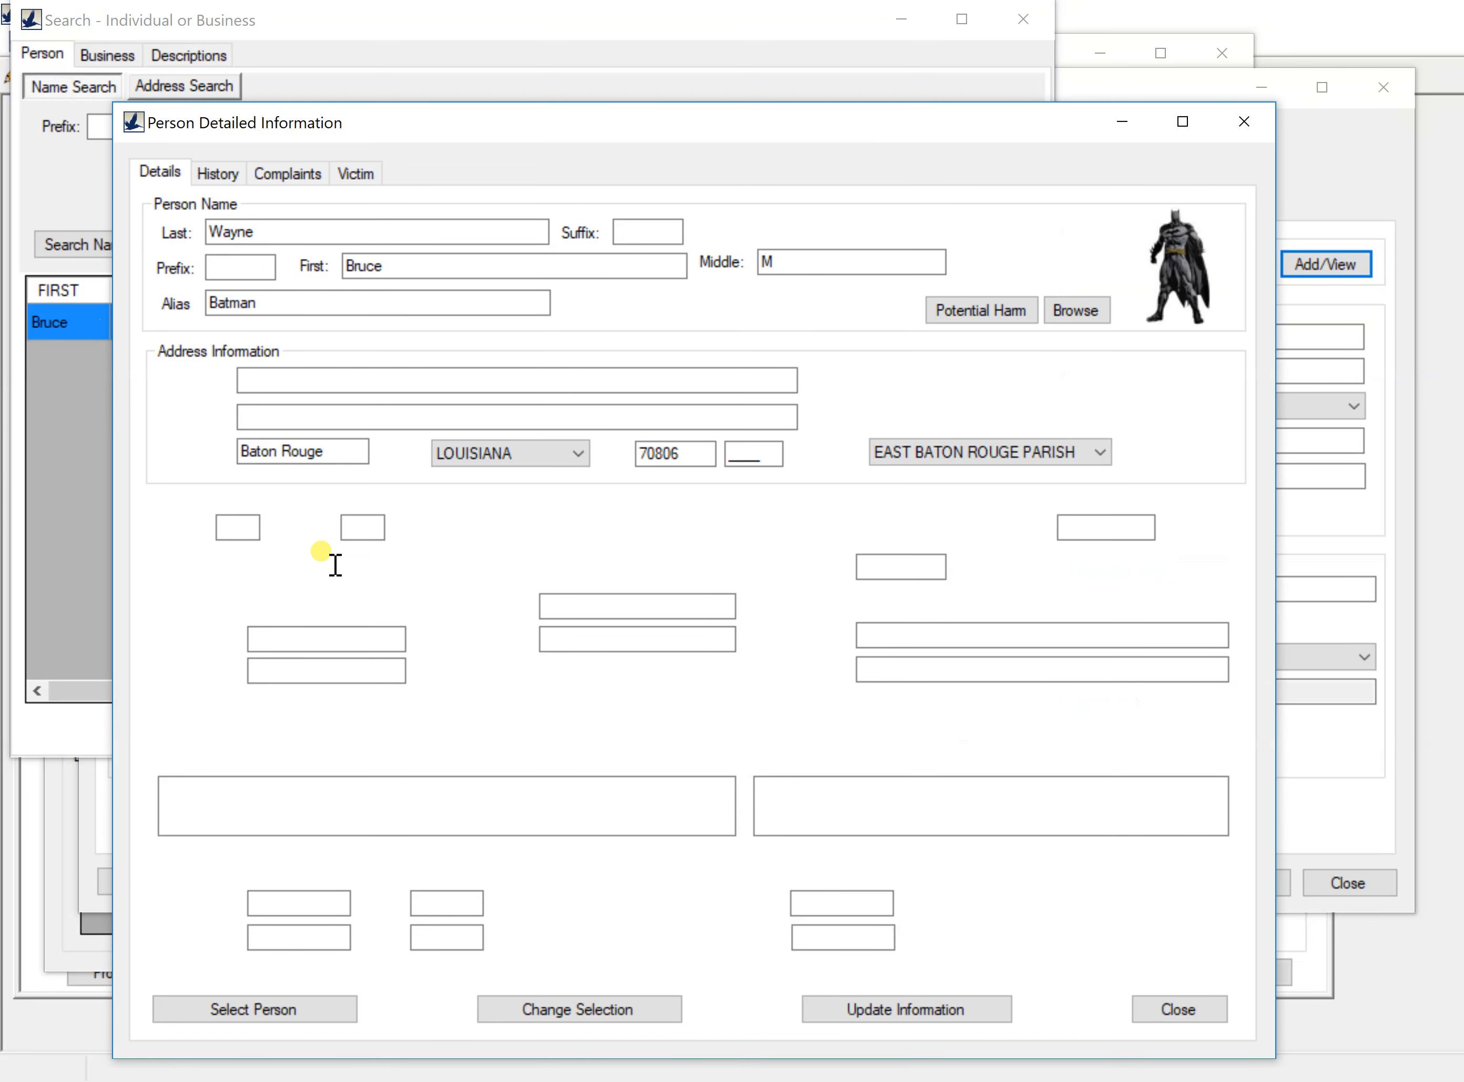
click(284, 1012)
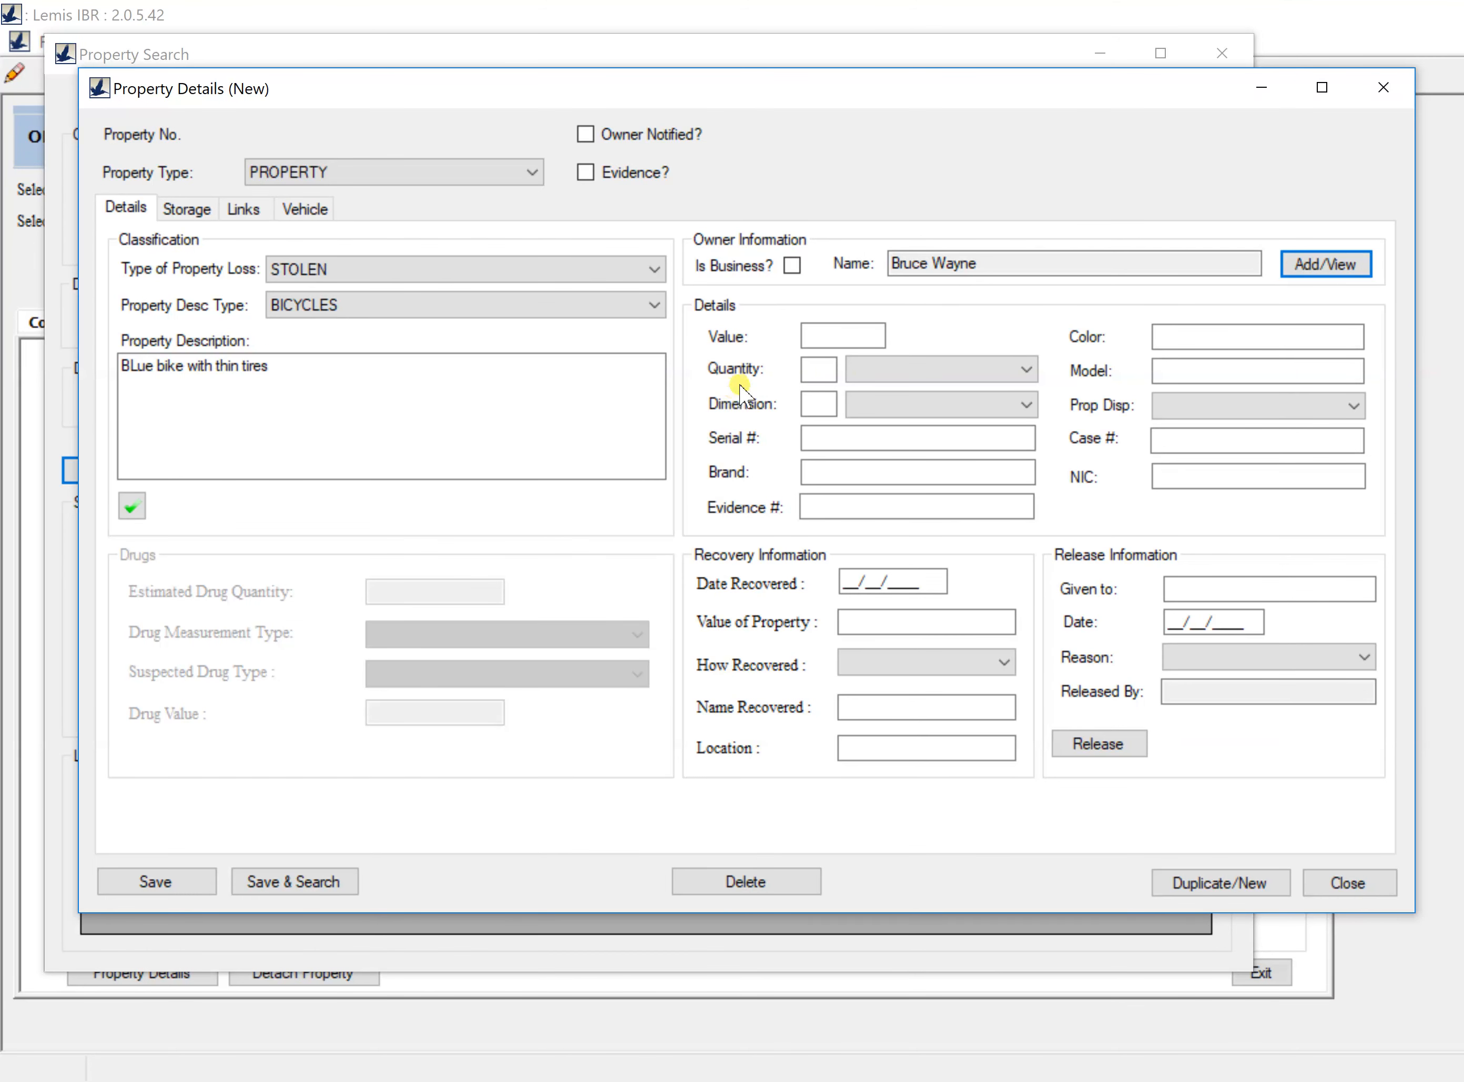
Step: Enter value 550 and quantity 1 with unit DOSAGE UNIT/ITEMS
click(832, 347)
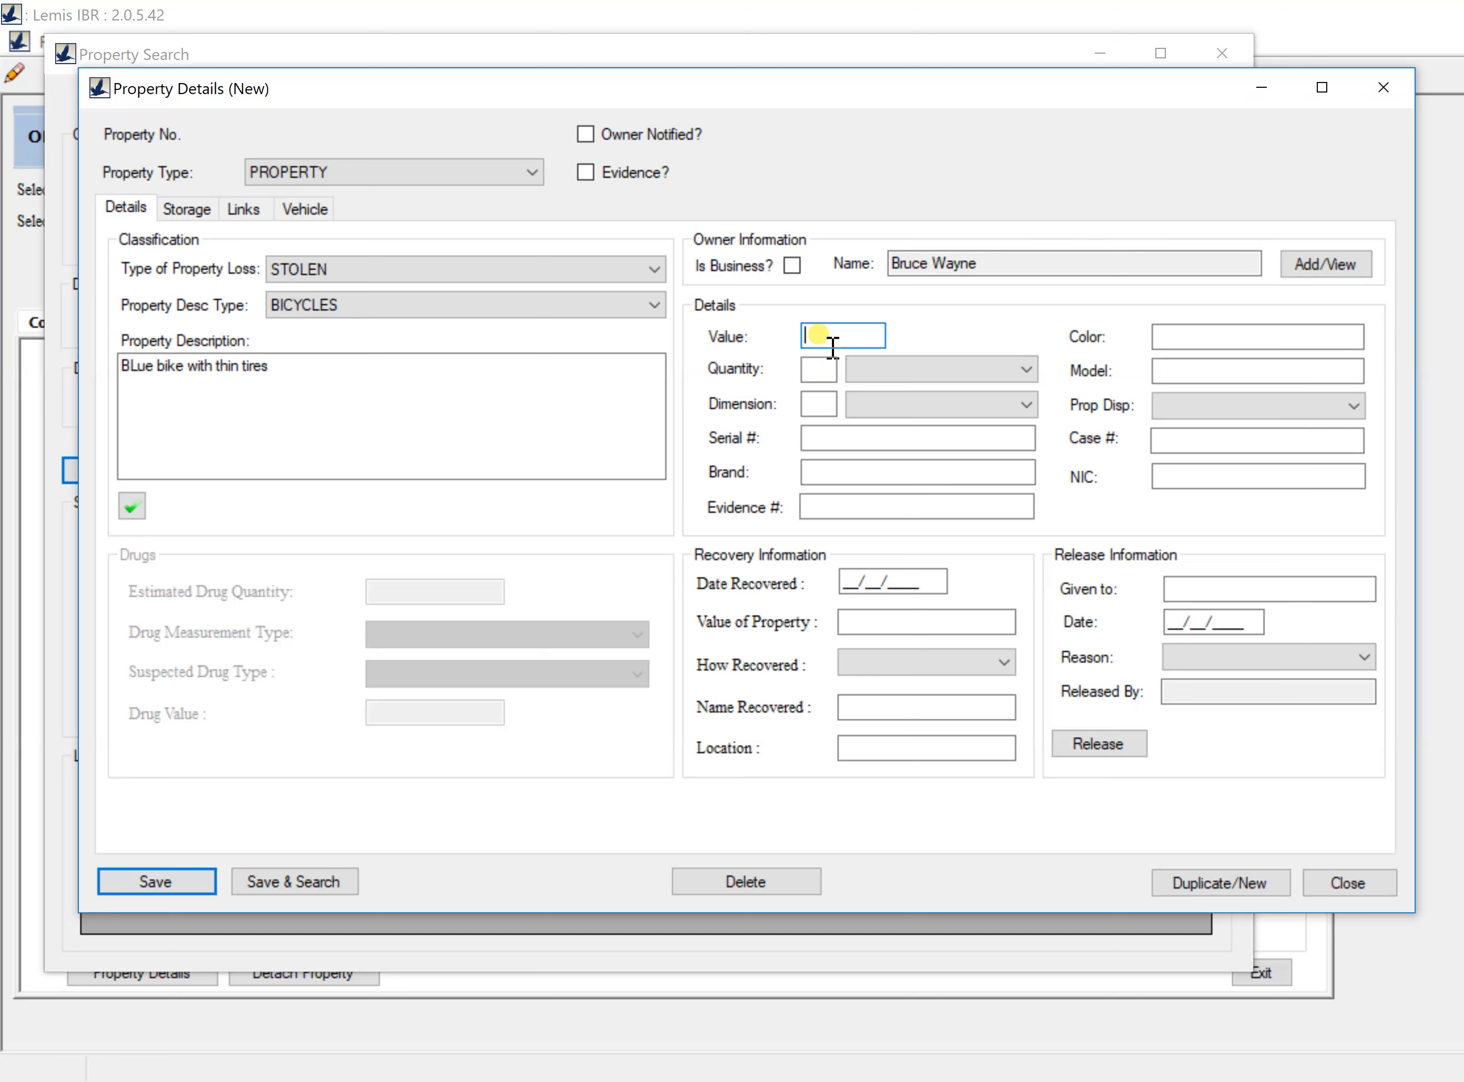
text(550)
click(828, 349)
click(820, 369)
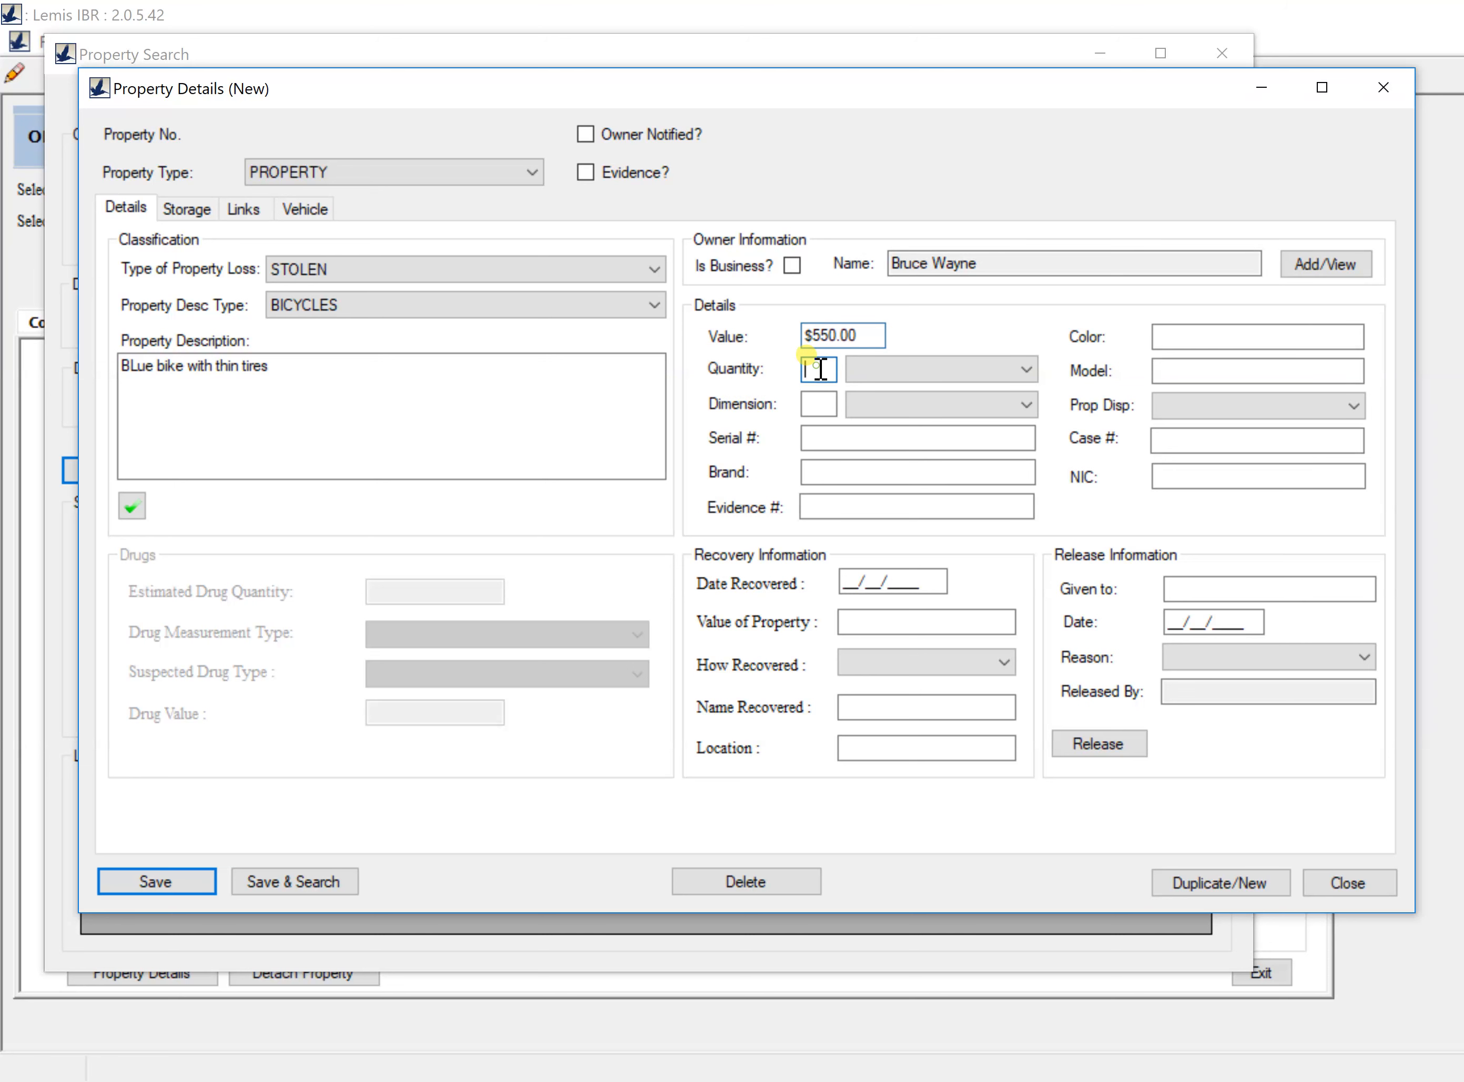
text(1)
click(949, 368)
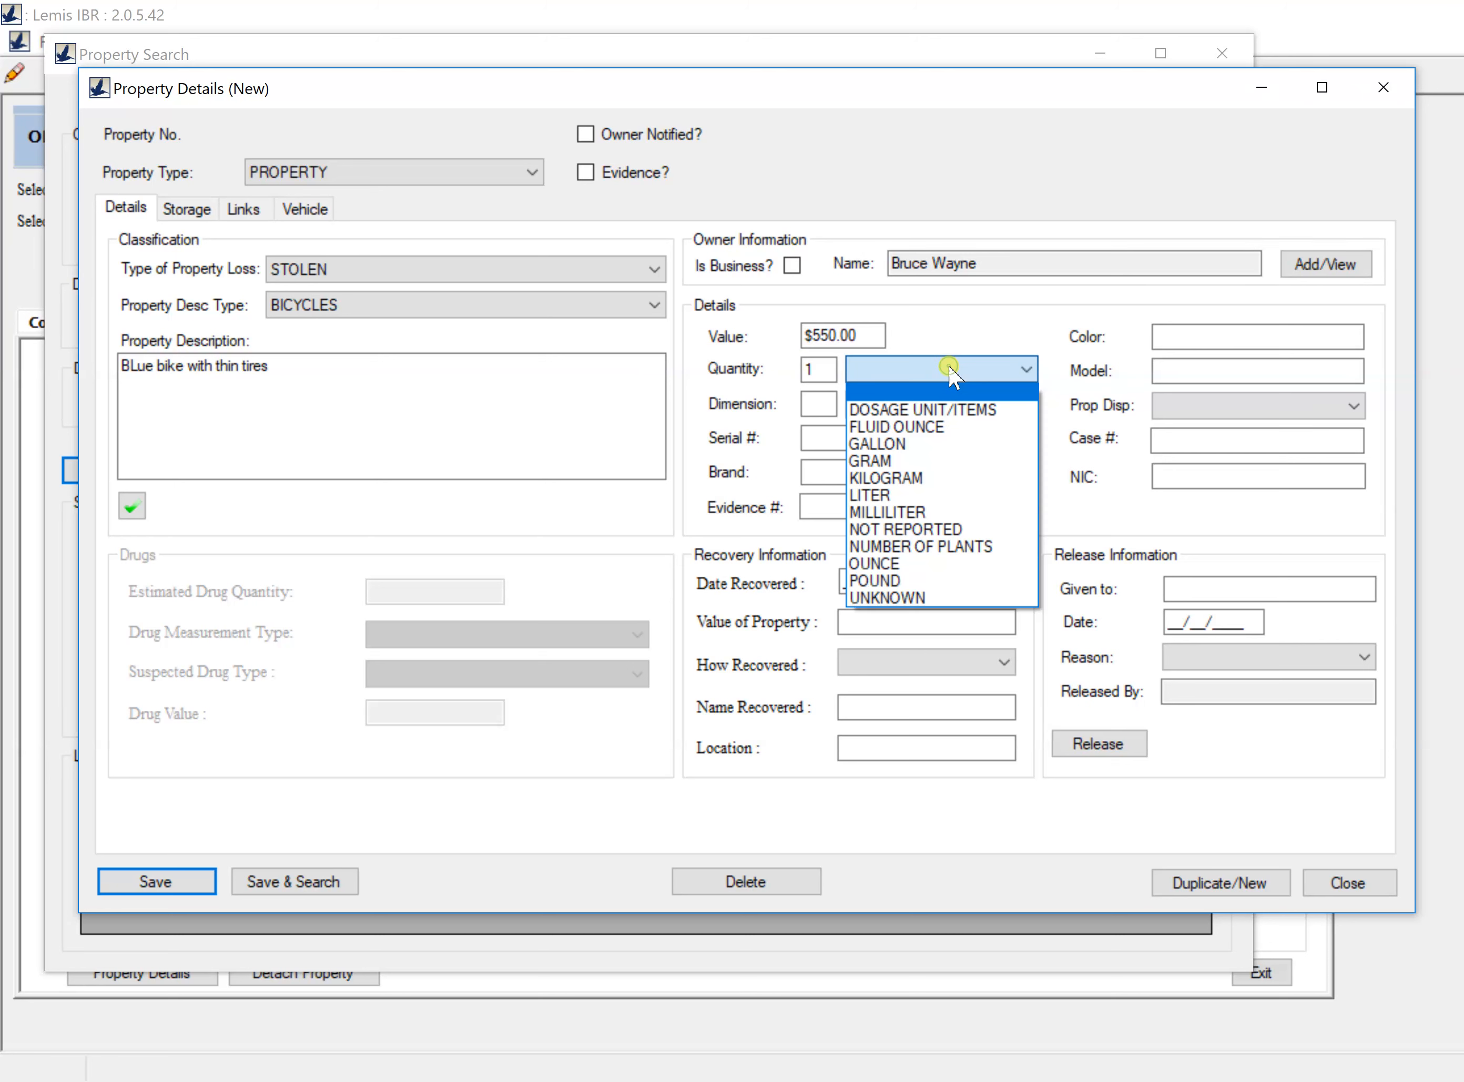
click(945, 409)
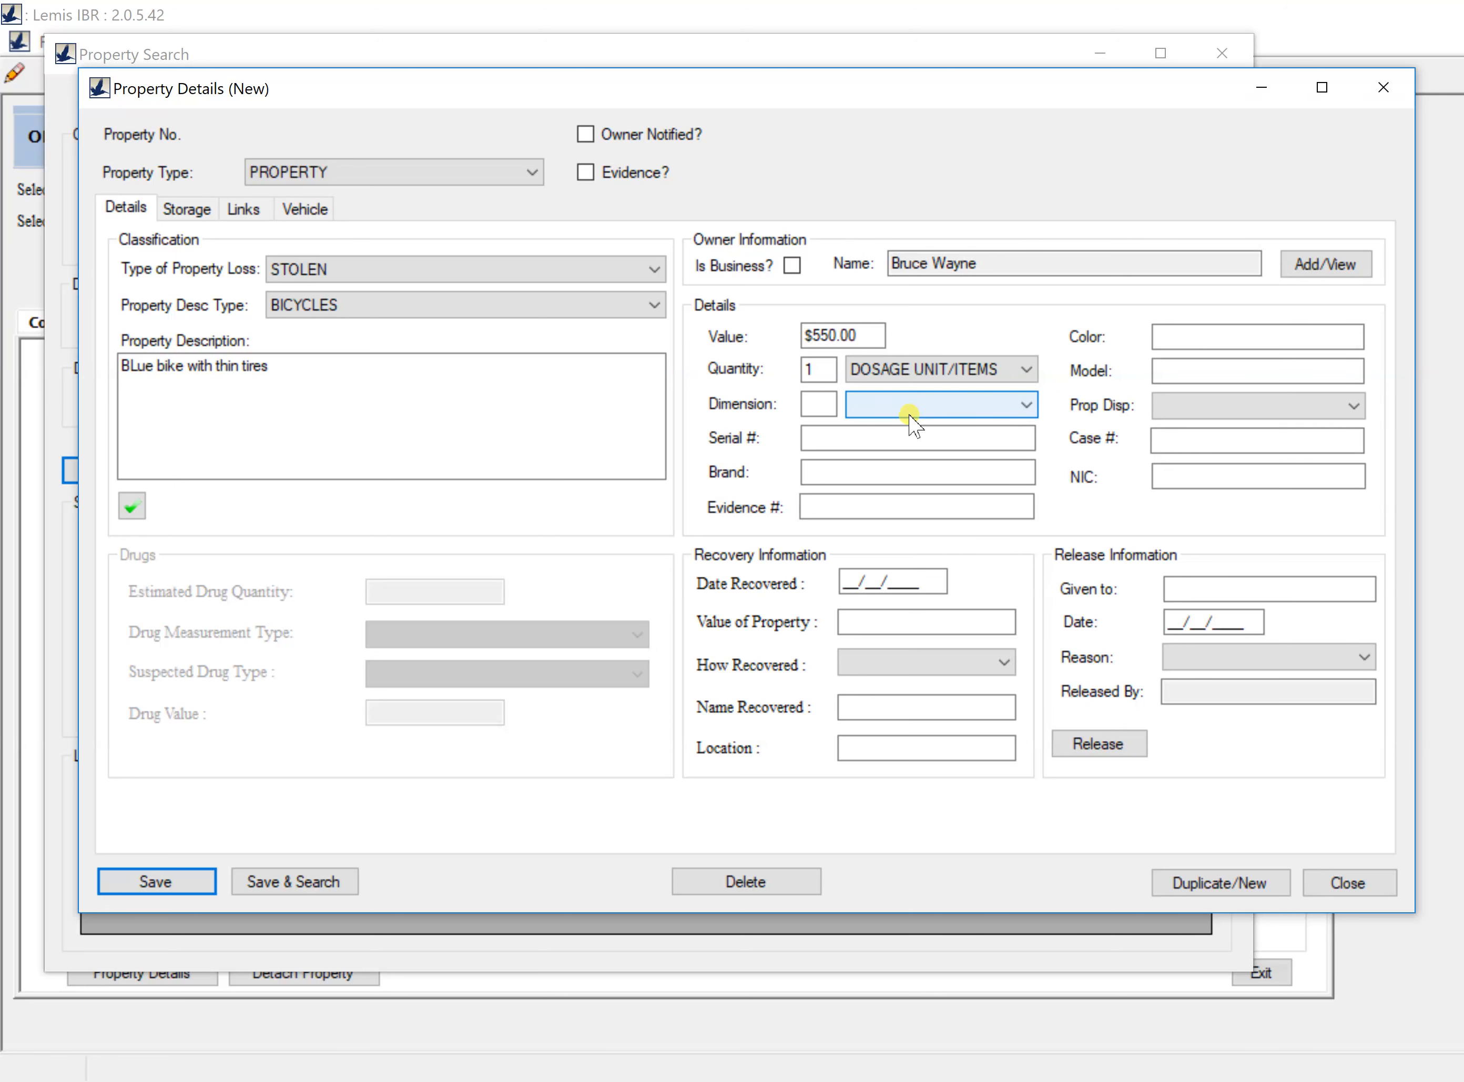
Step: Enter serial 5346733, brand Trek and colour Blue
click(883, 436)
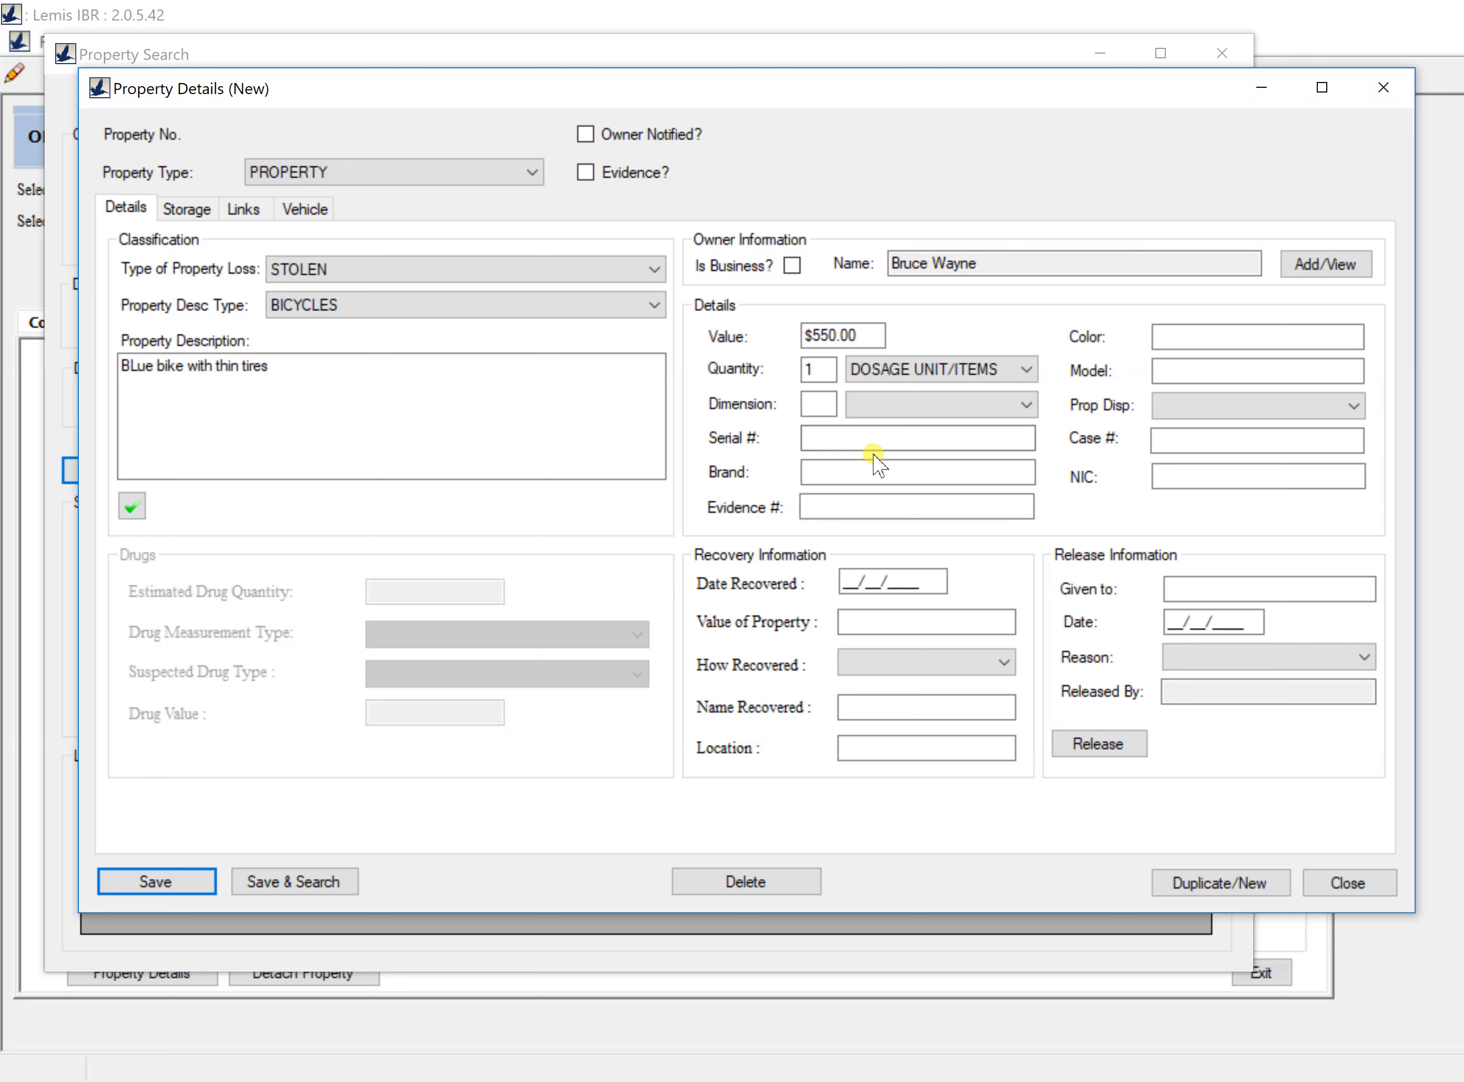
click(880, 443)
text(5346733)
click(869, 477)
text(Trek)
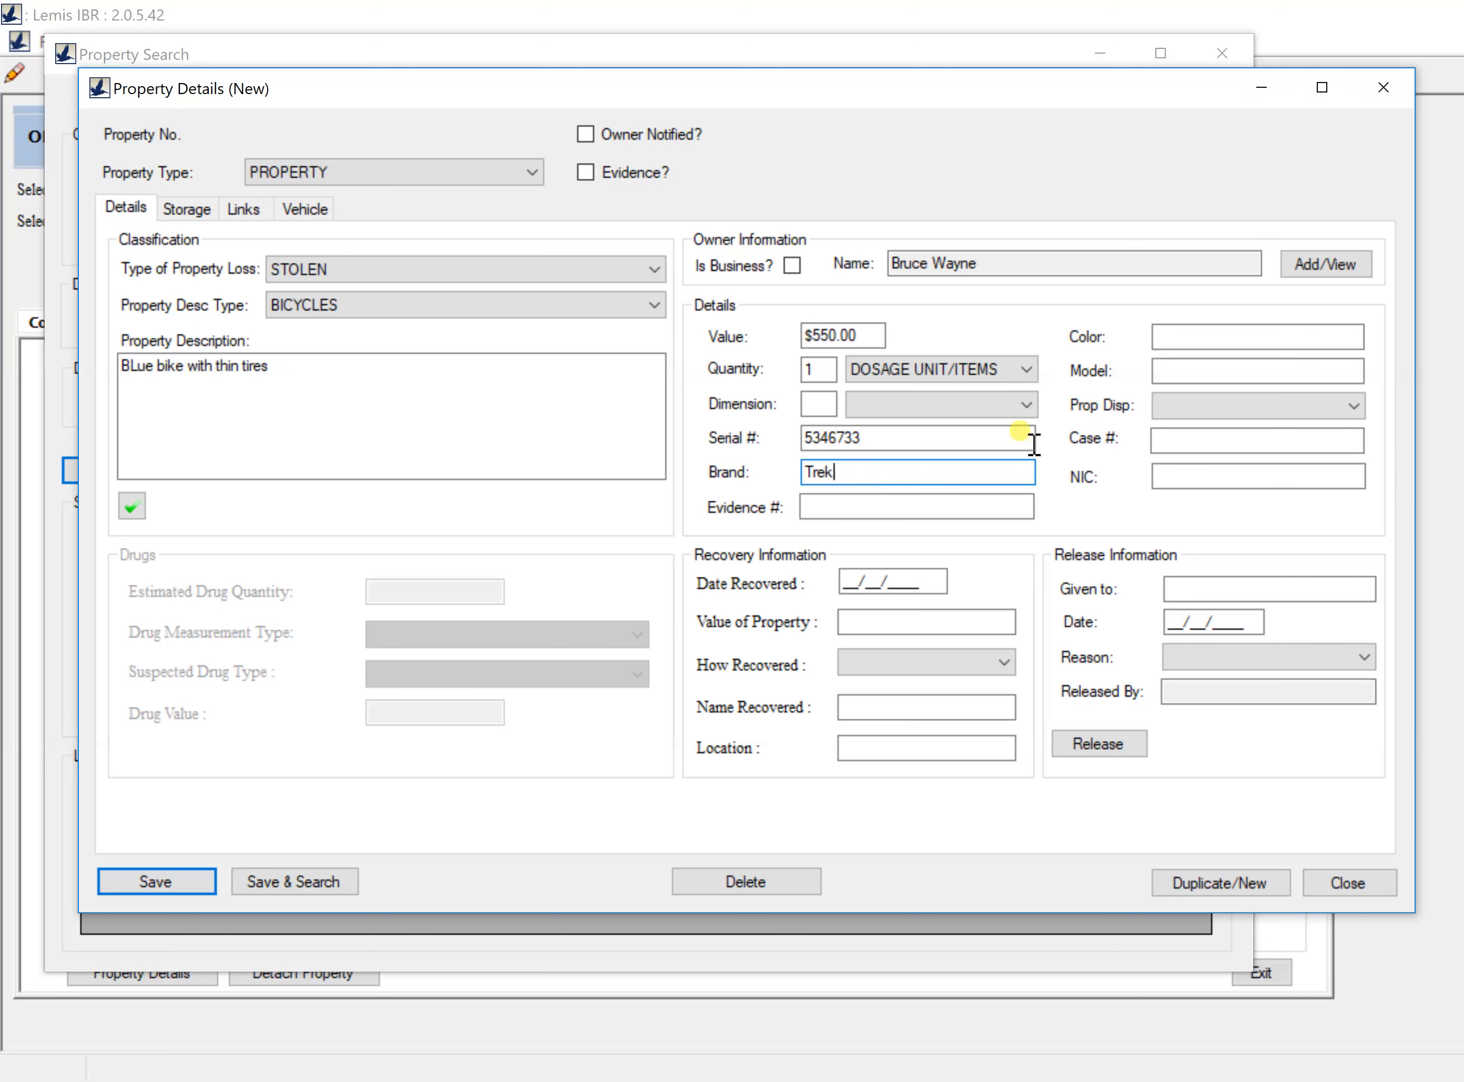
click(1193, 343)
text(Blue)
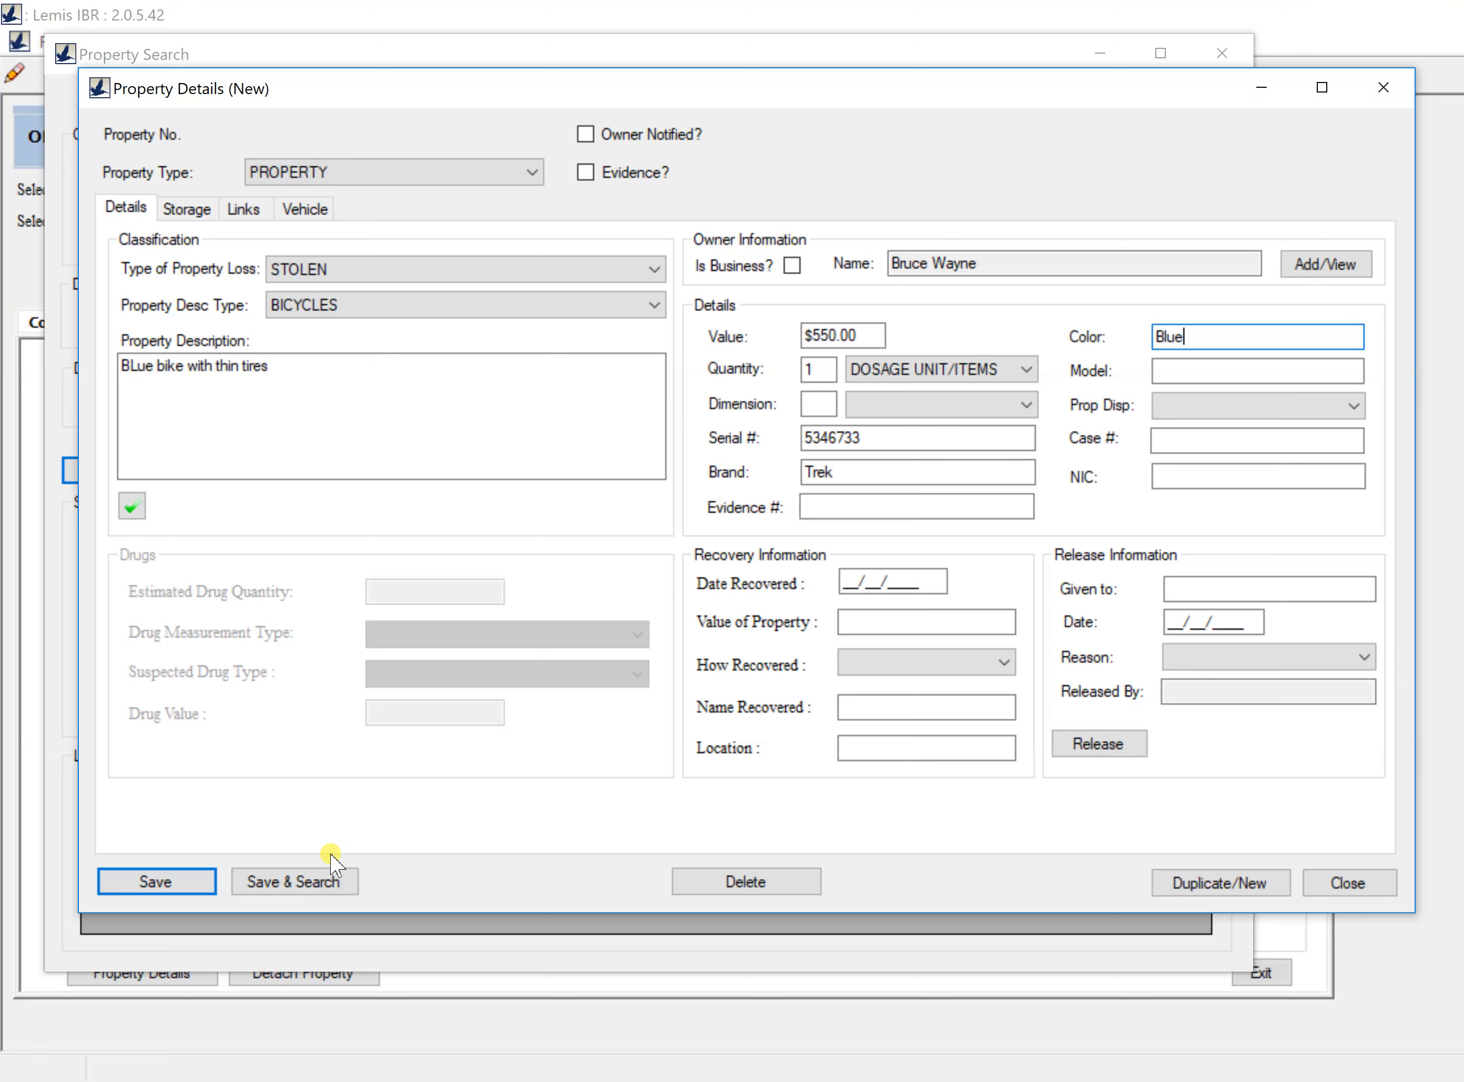
Step: Save the bicycle record and select property 62156 in the complaint's property list
click(169, 883)
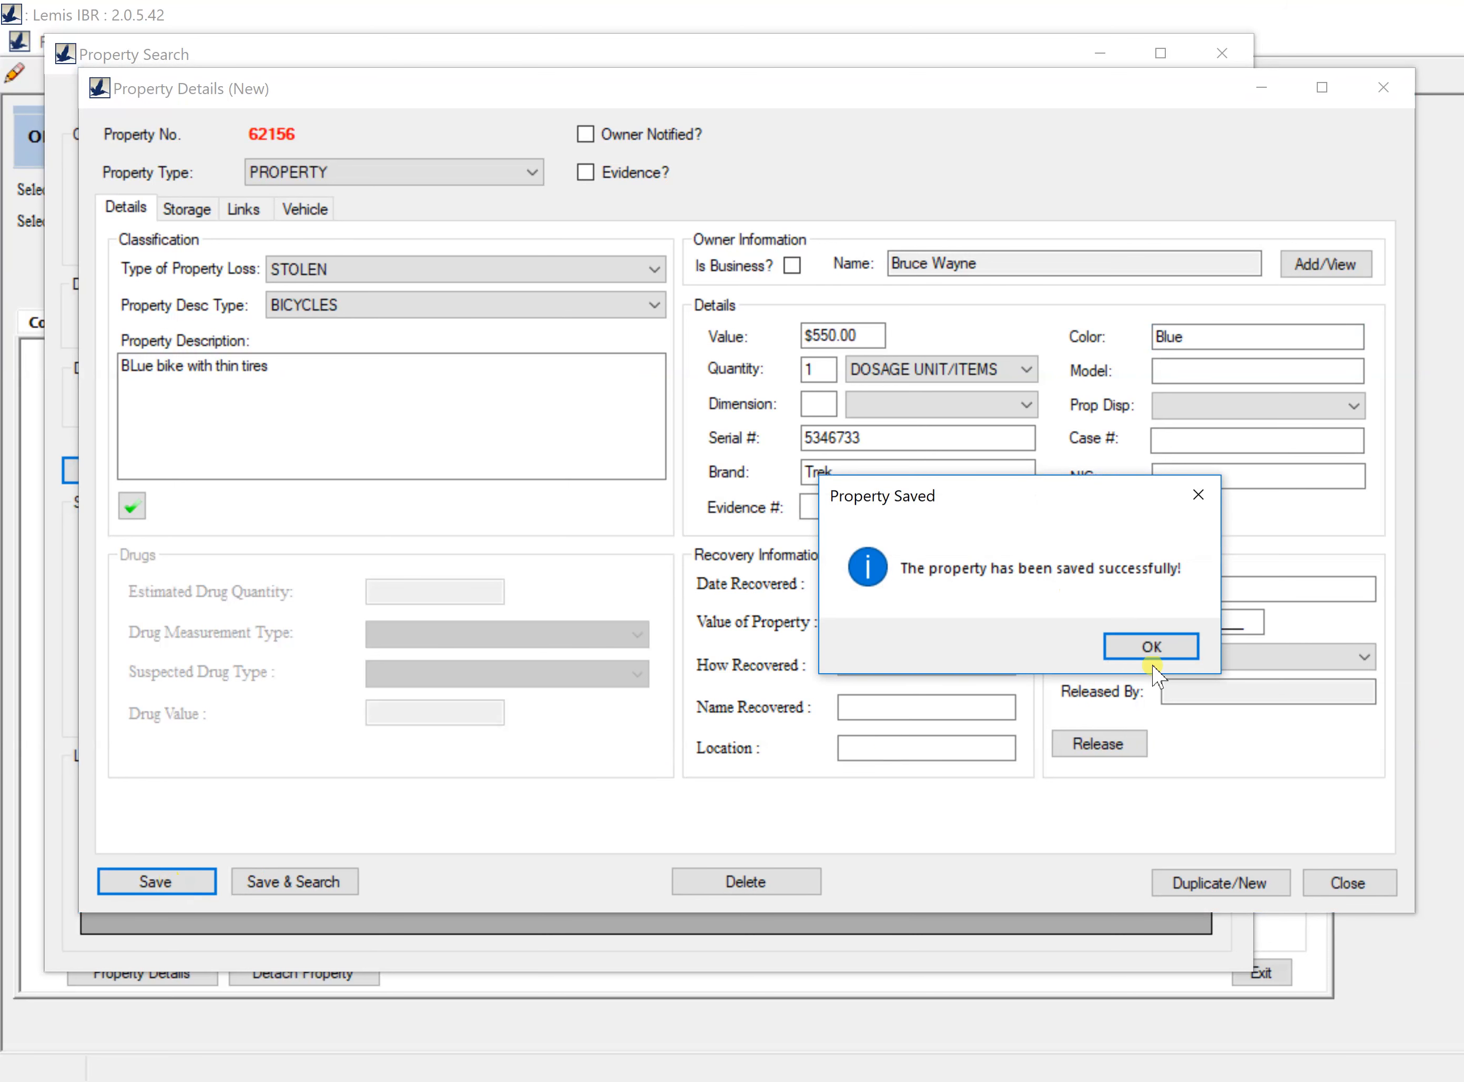
click(1151, 647)
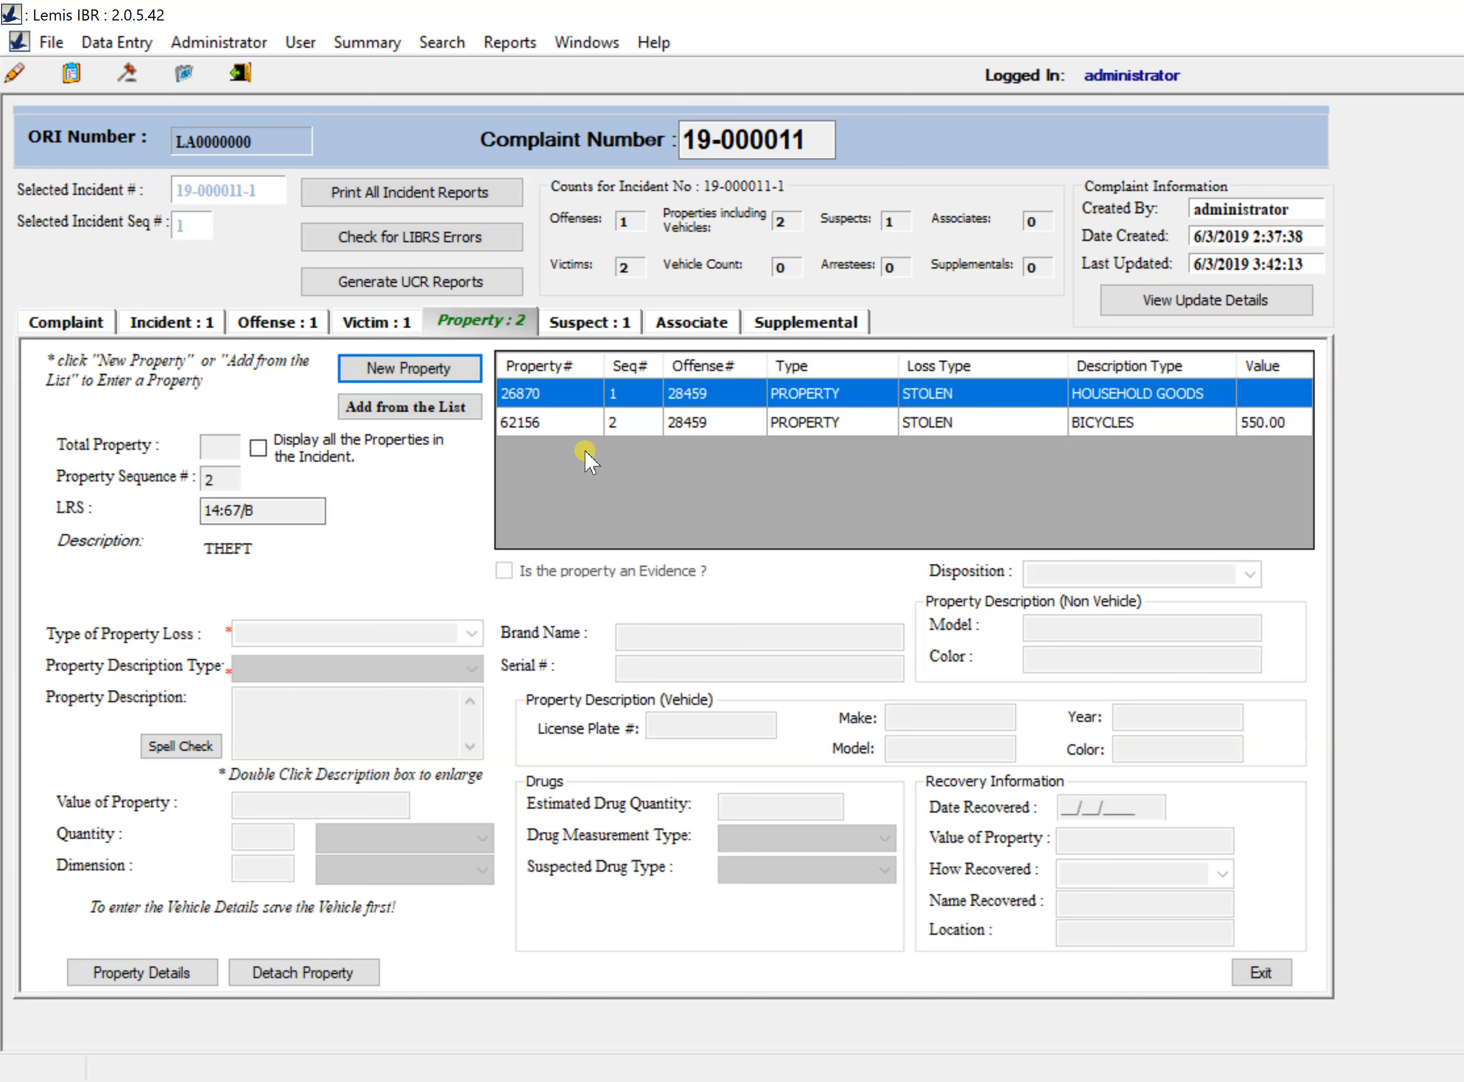
click(574, 426)
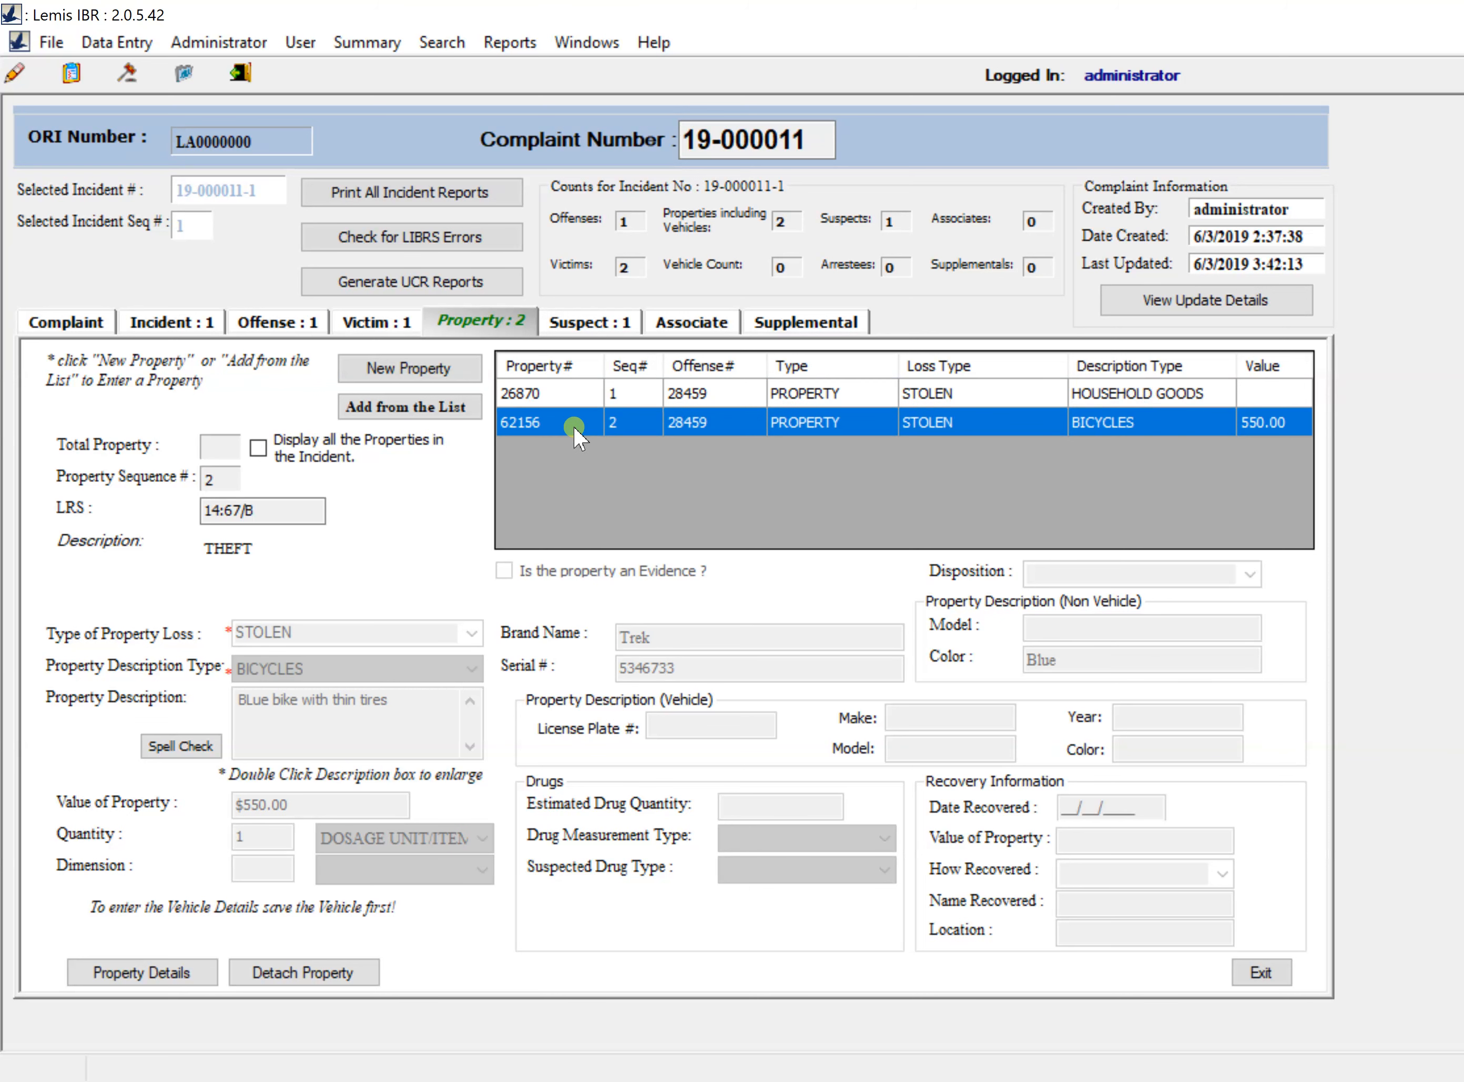